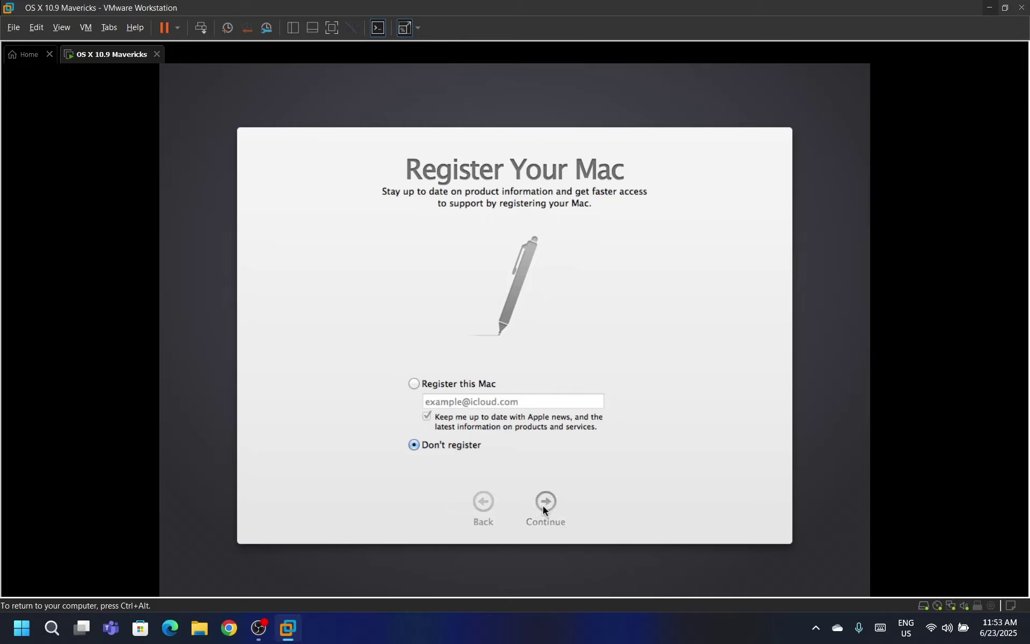
Skip registering this Mac and confirm, letting setup finish to the Mavericks desktop
left_click(543, 505)
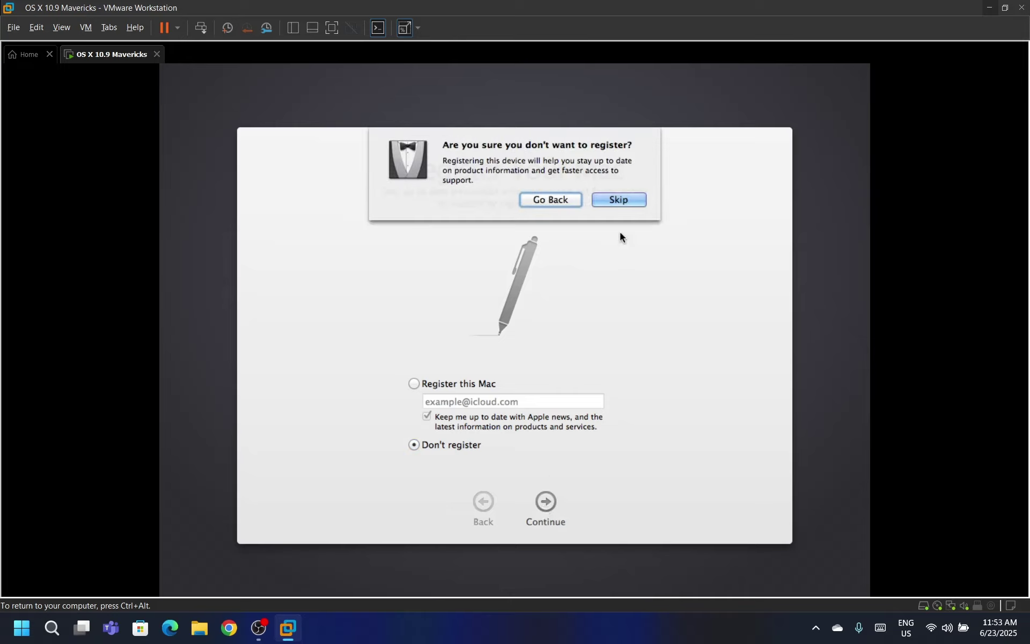
left_click(618, 200)
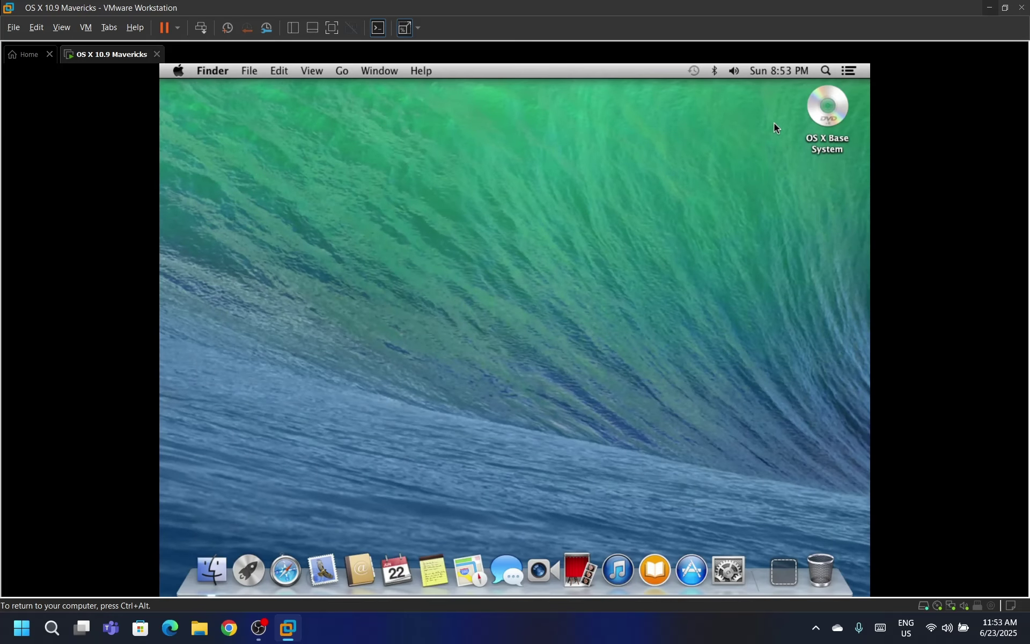
Eject the OS X Base System disc in the guest and release input to the host
right_click(824, 104)
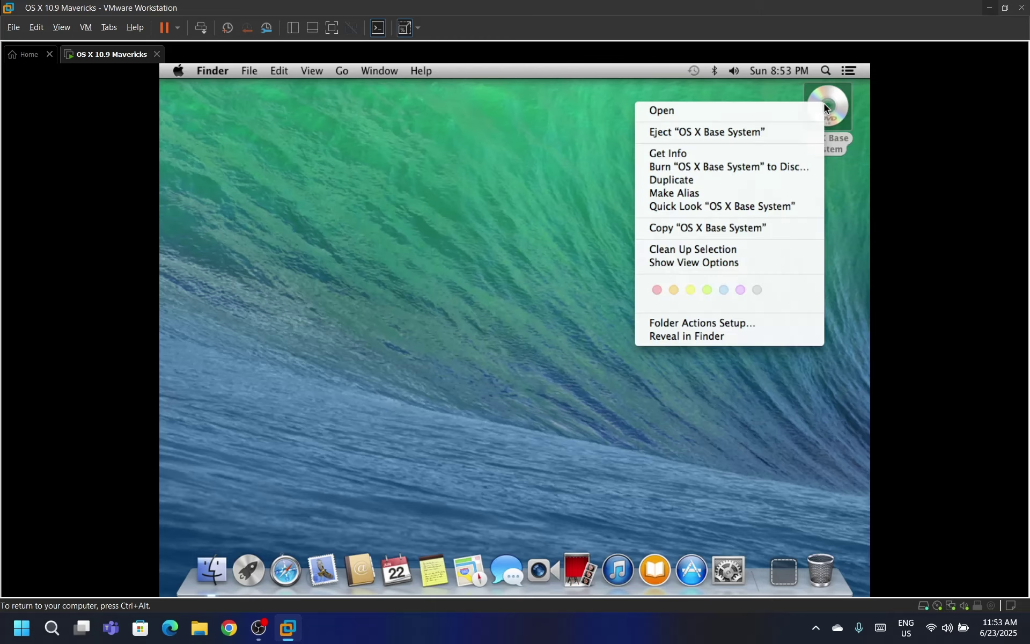
left_click(798, 134)
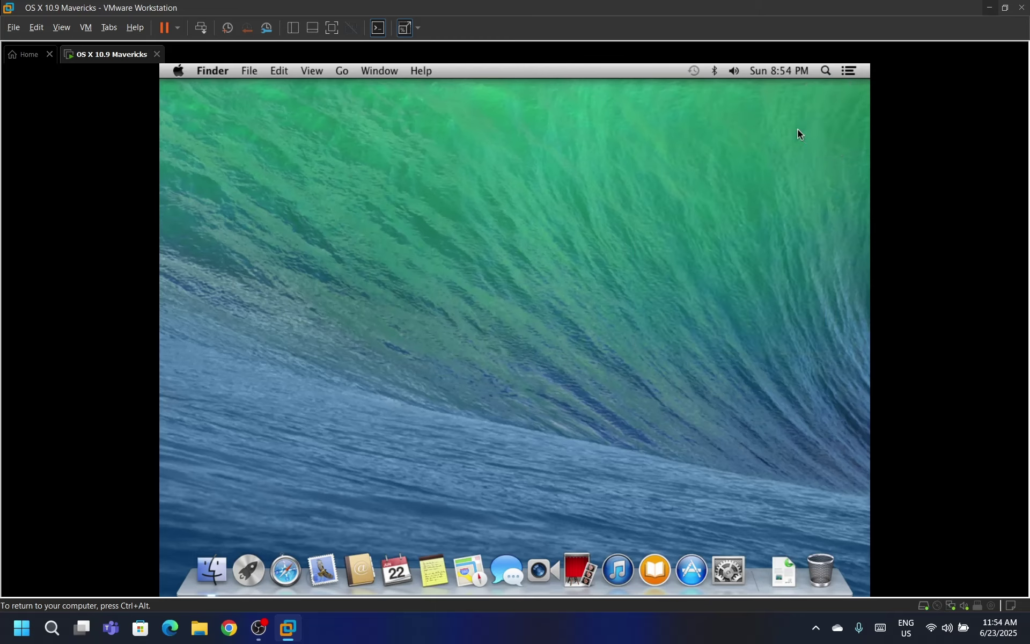
key("ctrl+alt")
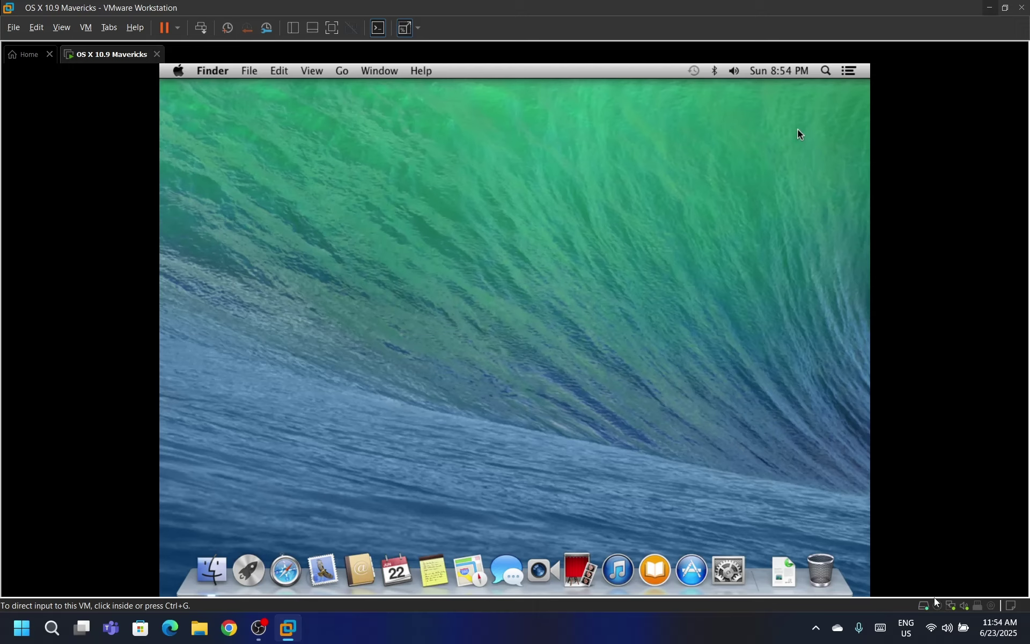
Set the CD/DVD drive to Old (10.8+).iso from VMware Essentials\For macOS, connected, and save
double_click(936, 605)
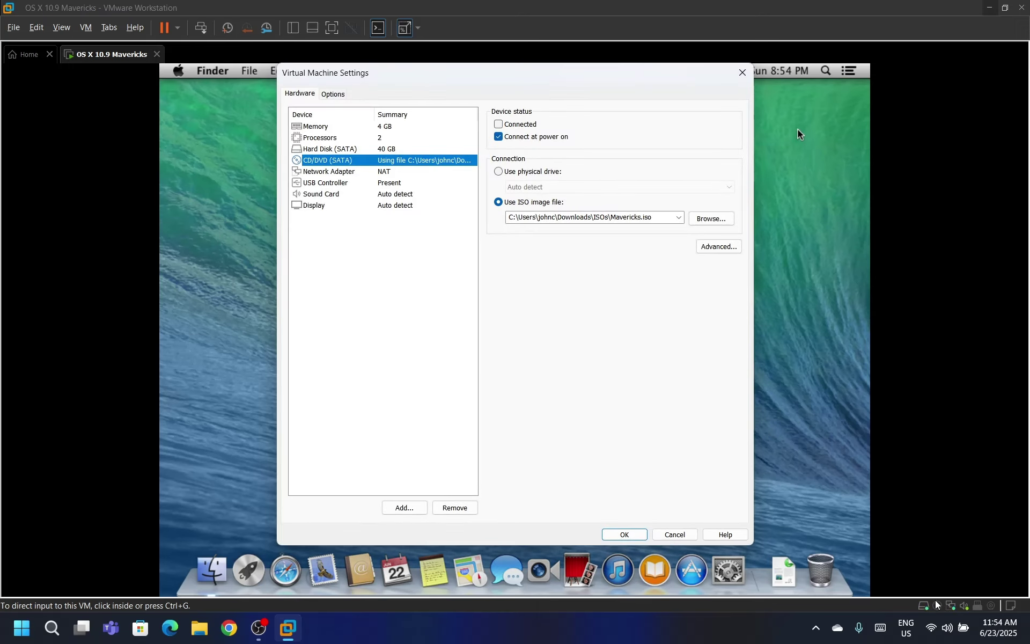
left_click(711, 218)
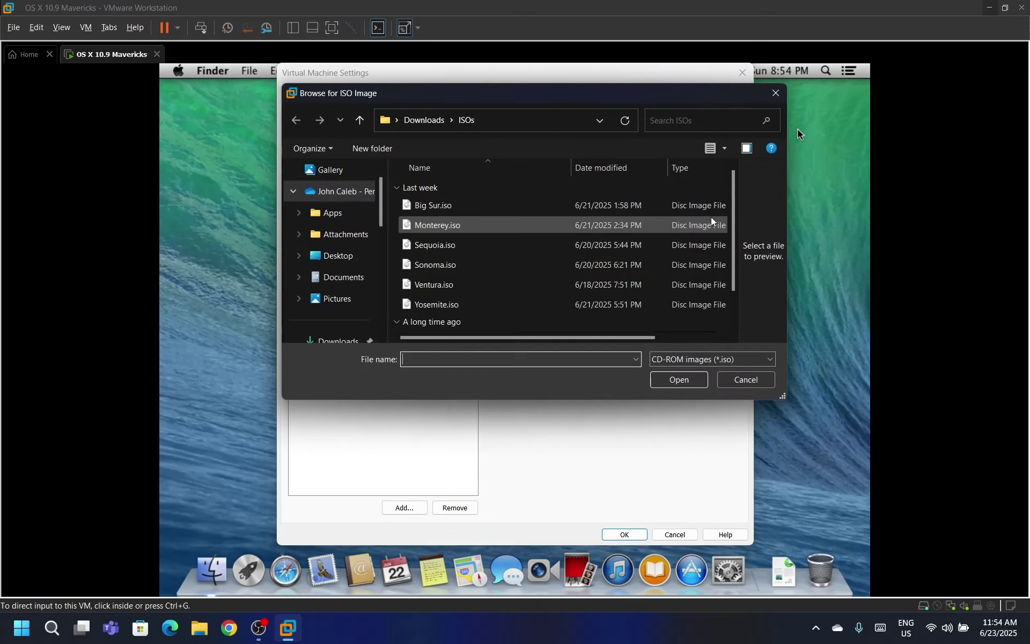
left_click(424, 119)
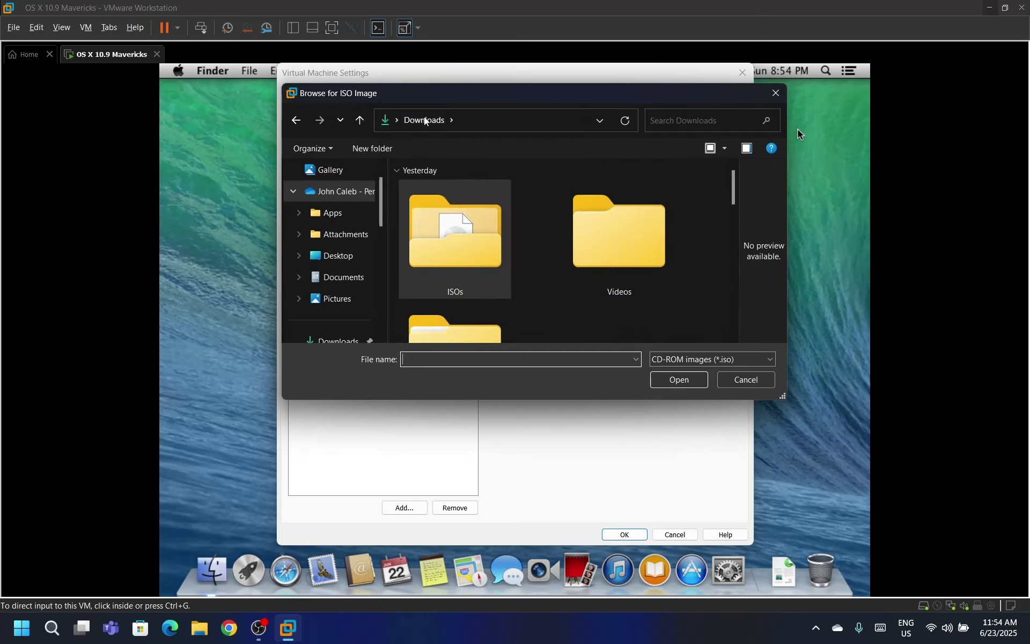
double_click(435, 327)
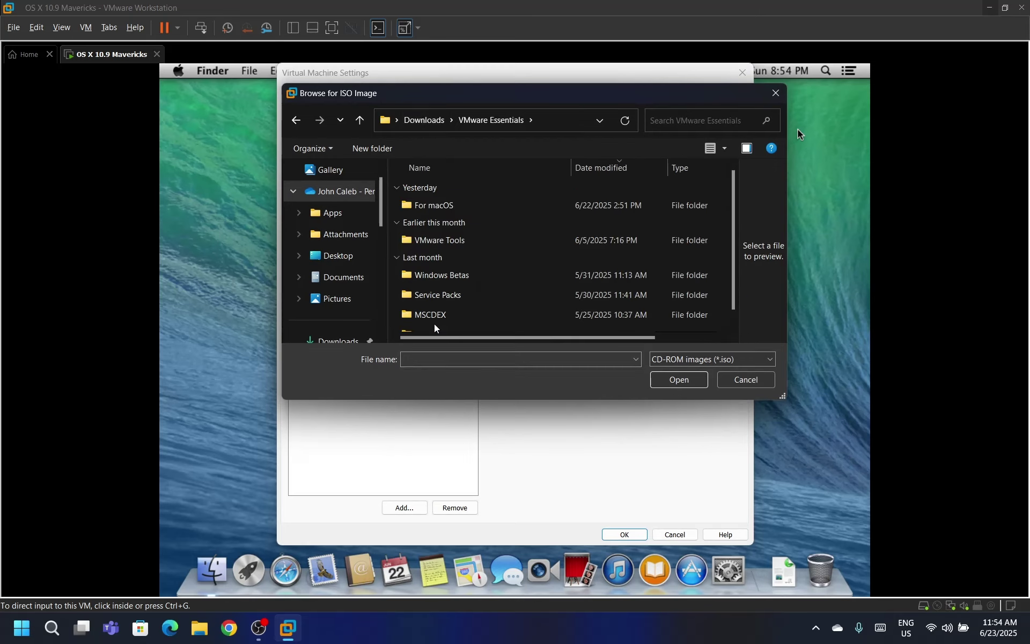
double_click(436, 206)
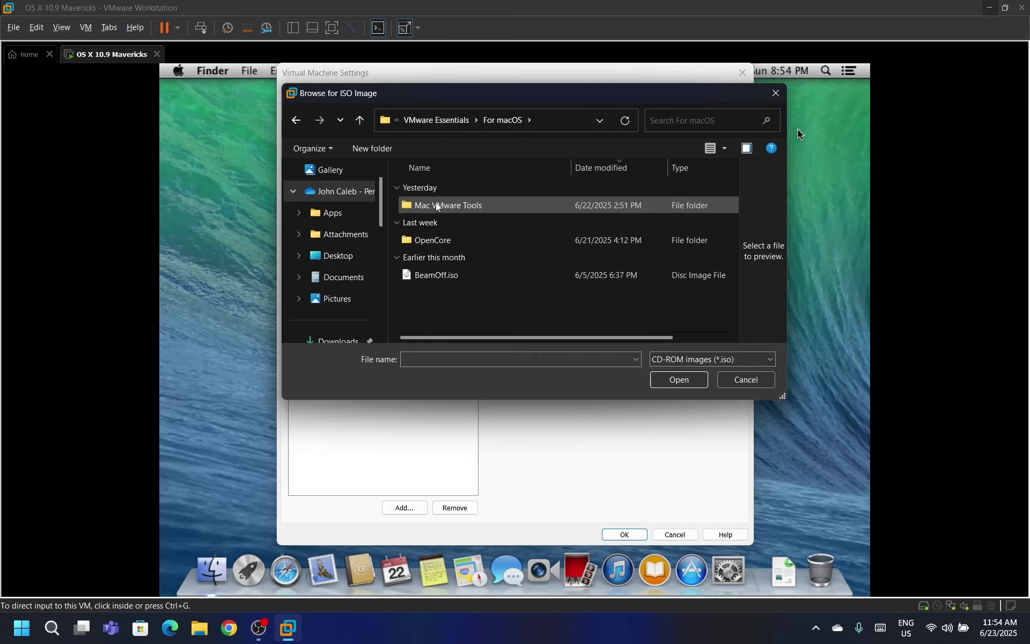
double_click(437, 206)
double_click(437, 206)
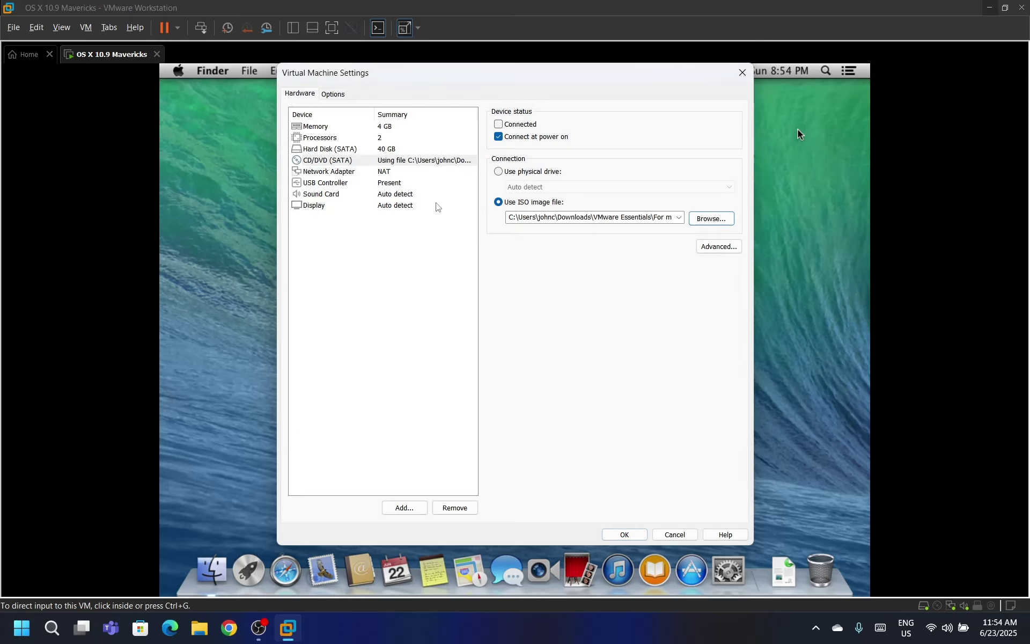
left_click(517, 125)
left_click(622, 534)
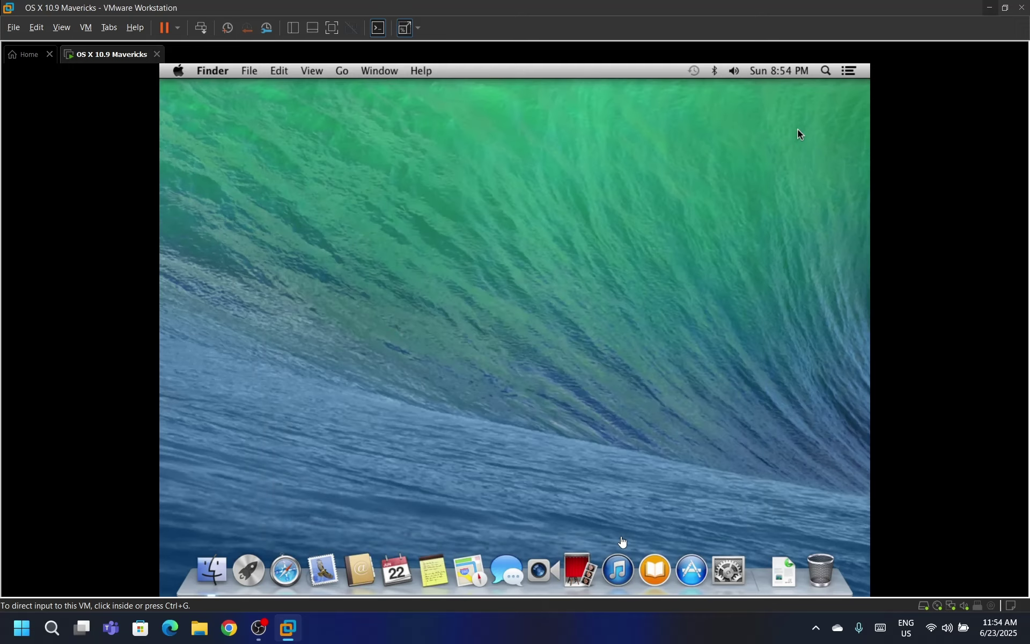
Open the Install VMware Tools package contents and run Contents/Resources/VMware Tools.pkg
left_click(766, 260)
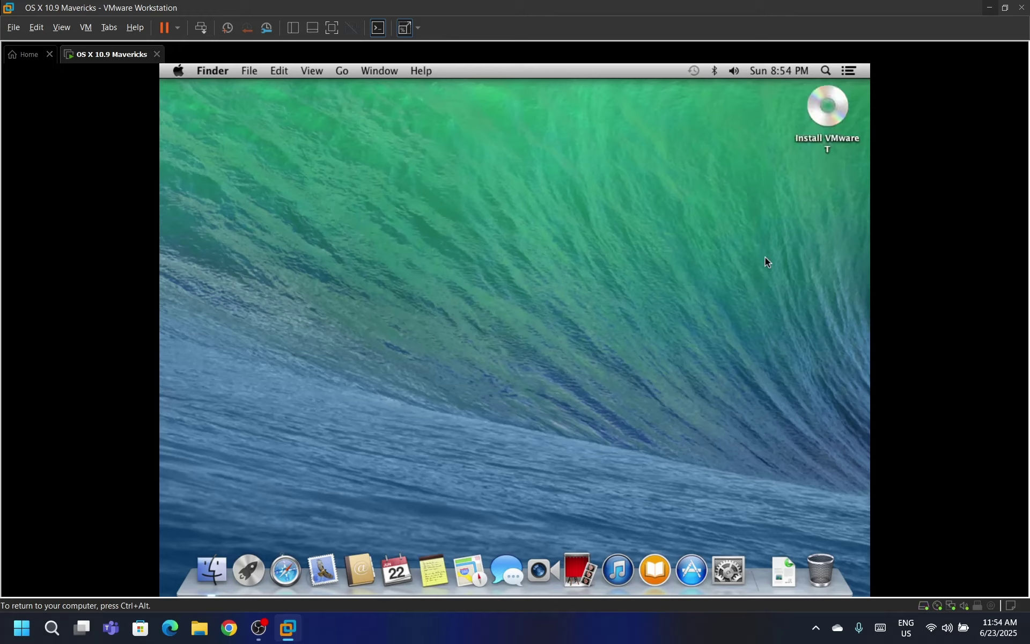
double_click(829, 111)
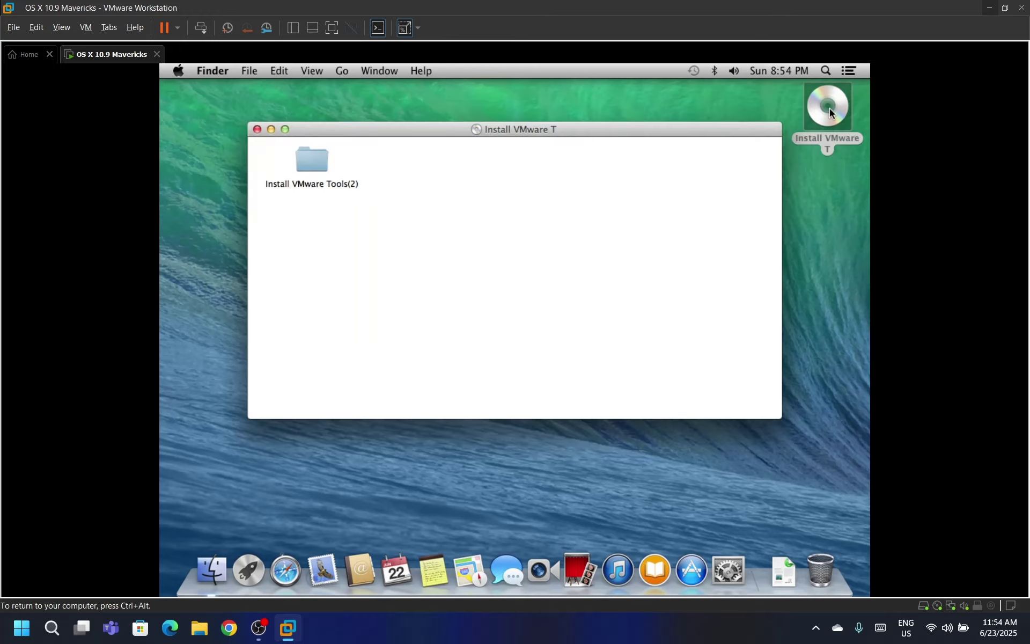
double_click(312, 159)
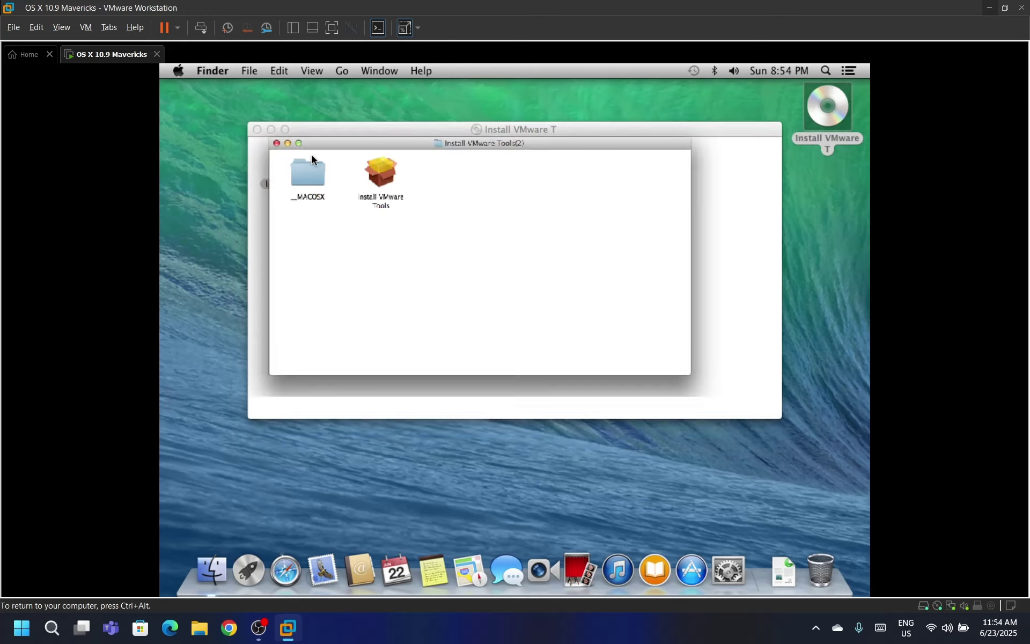
right_click(395, 175)
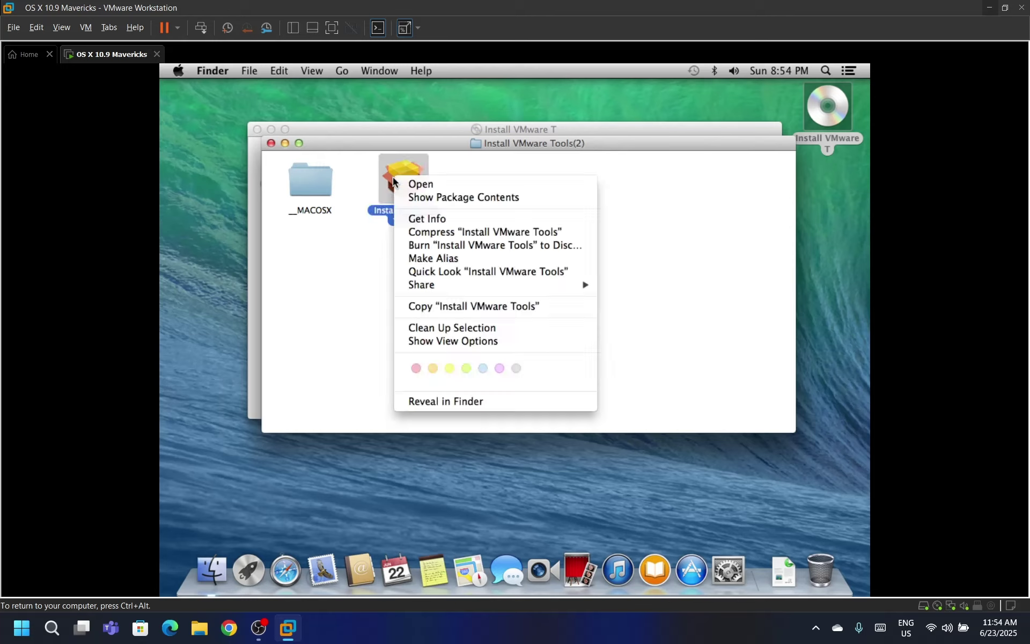
left_click(408, 196)
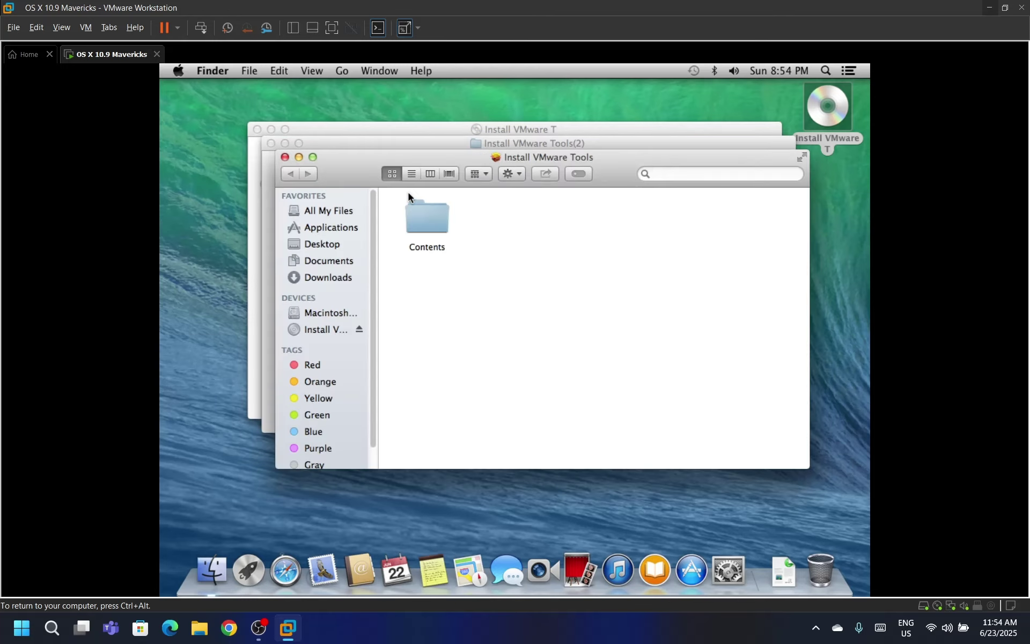
double_click(425, 210)
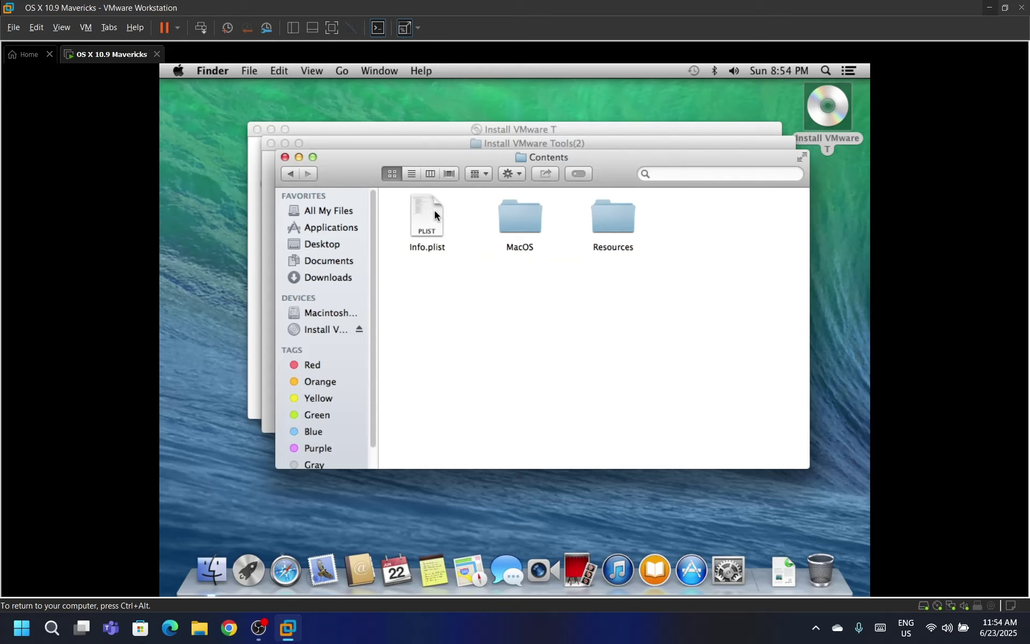
double_click(595, 214)
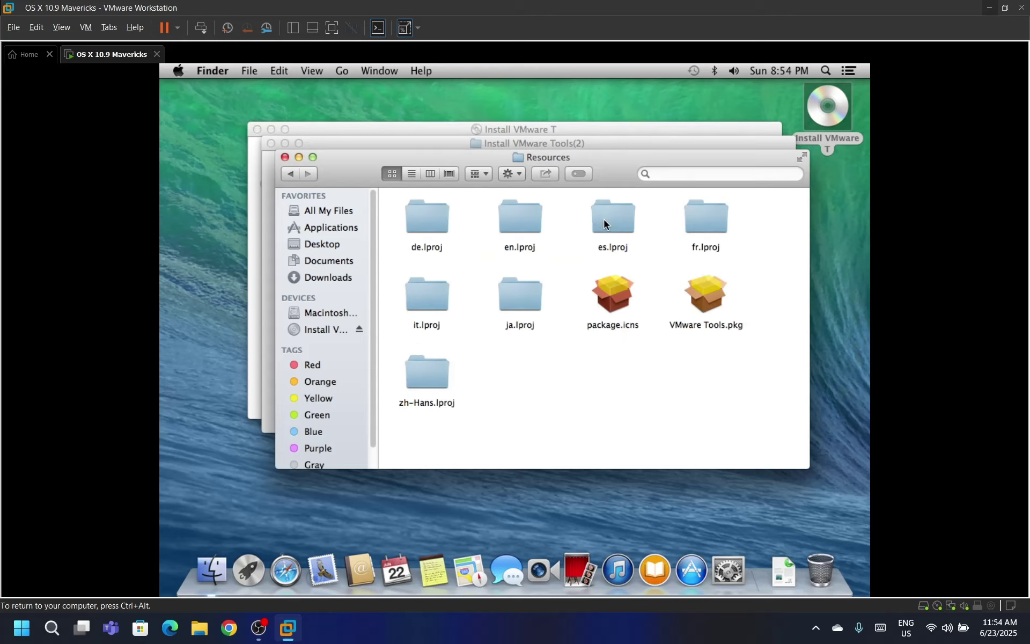
double_click(702, 297)
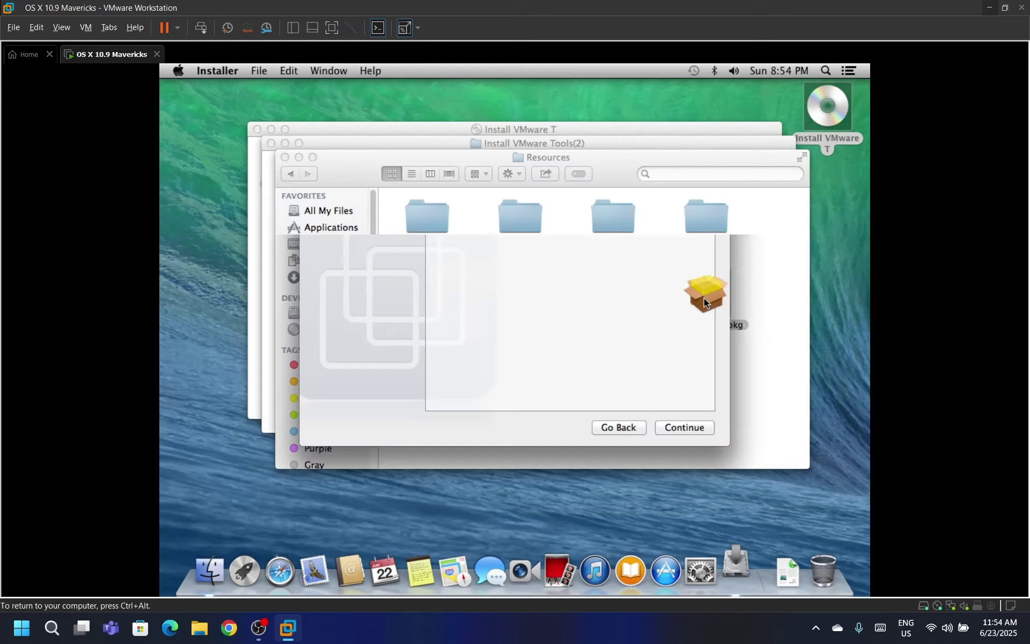
Install VMware Tools on Macintosh SSD, authorizing with the admin password, then restart the guest
left_click(619, 250)
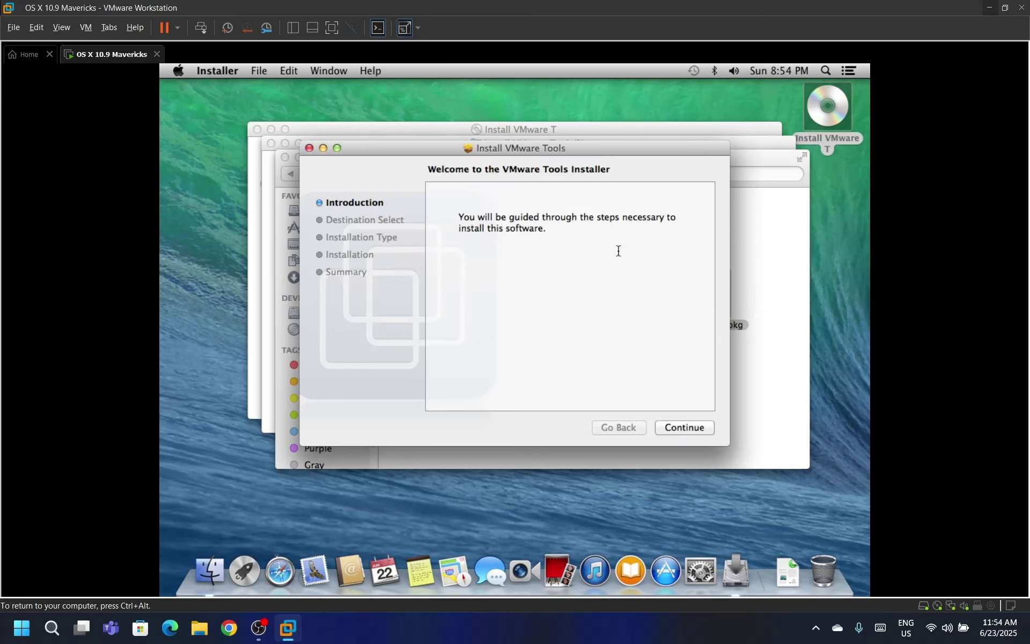
left_click(687, 428)
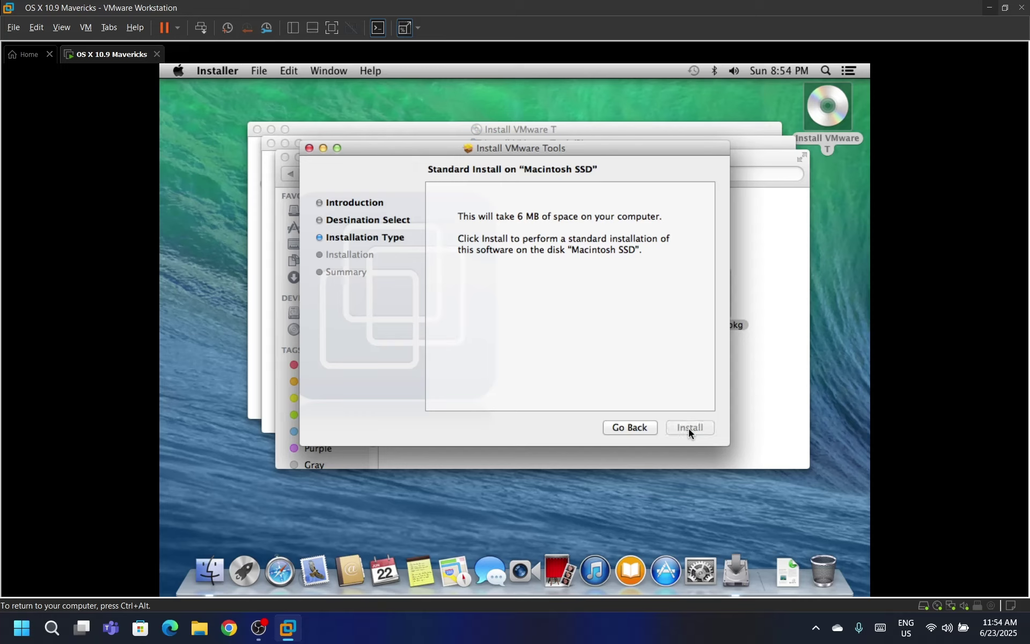
type("123")
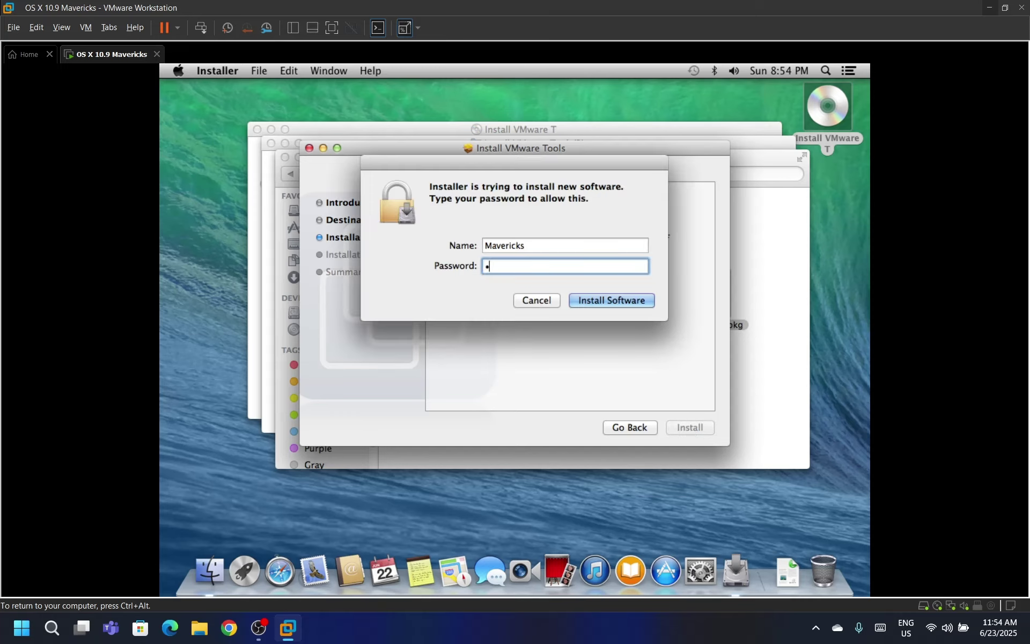
type("456789")
key("Return")
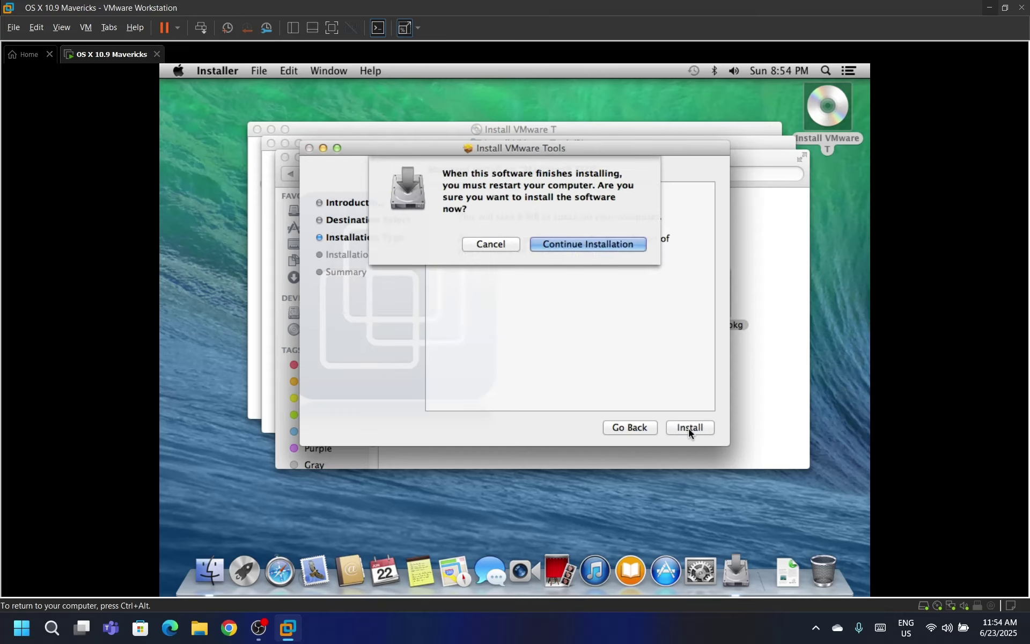
left_click(604, 247)
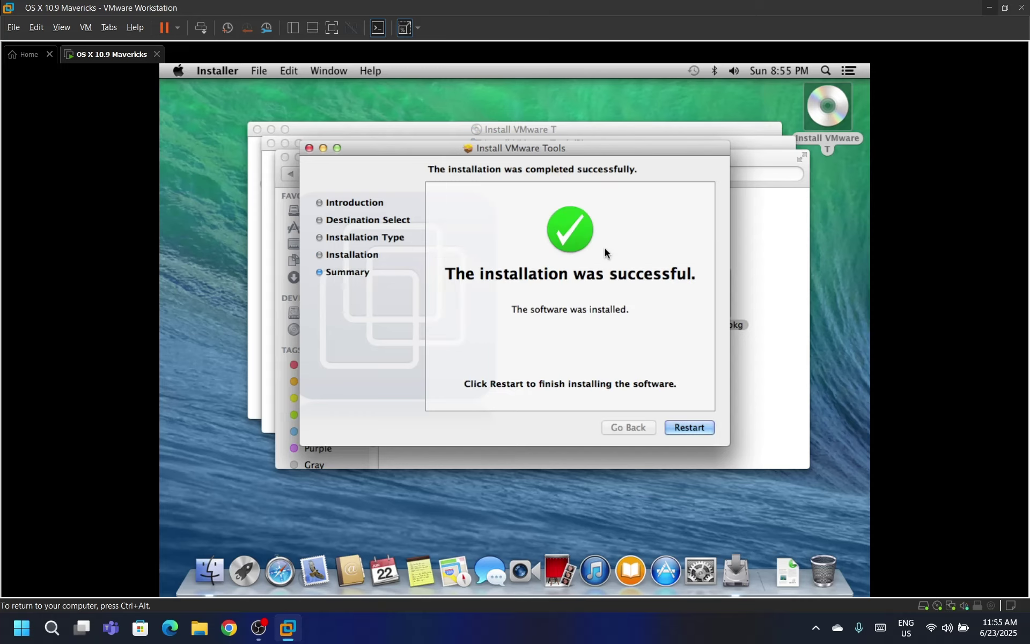
left_click(685, 427)
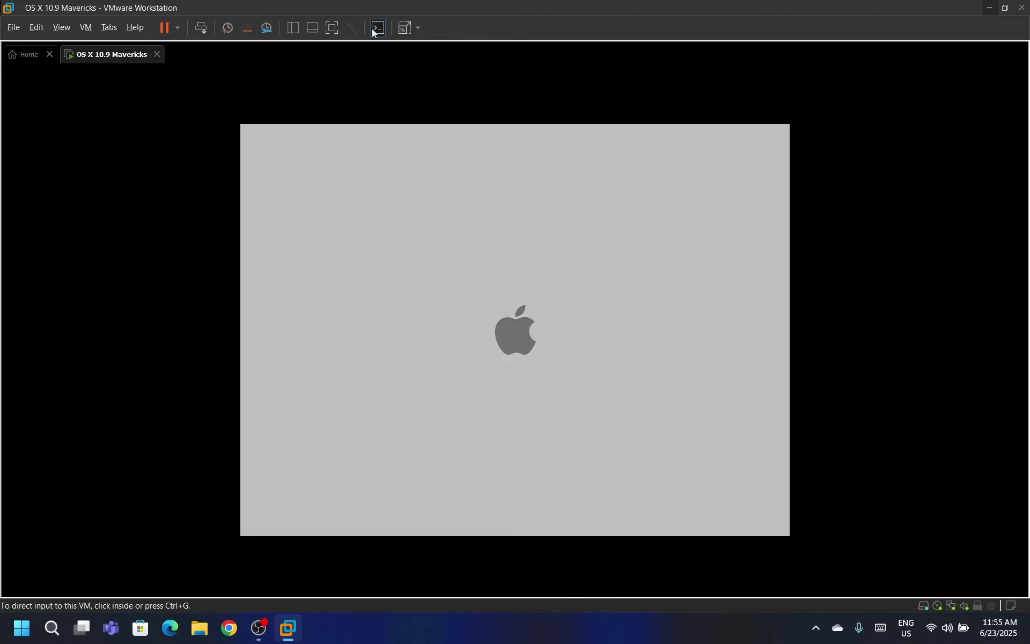
Switch the VM to full screen and log in with the account password
left_click(331, 30)
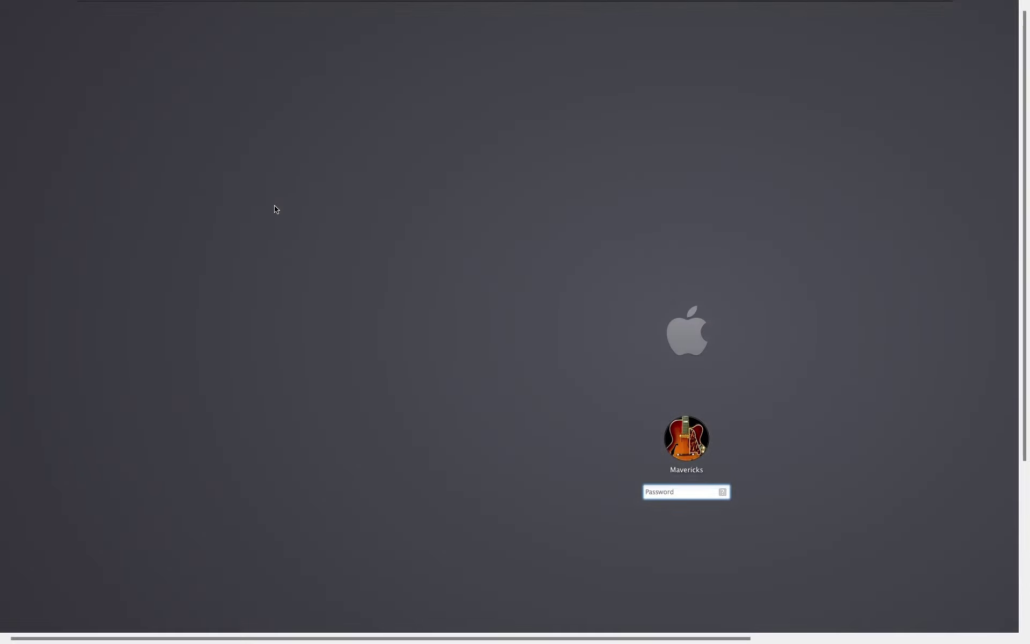
type("•••••••••")
key("Return")
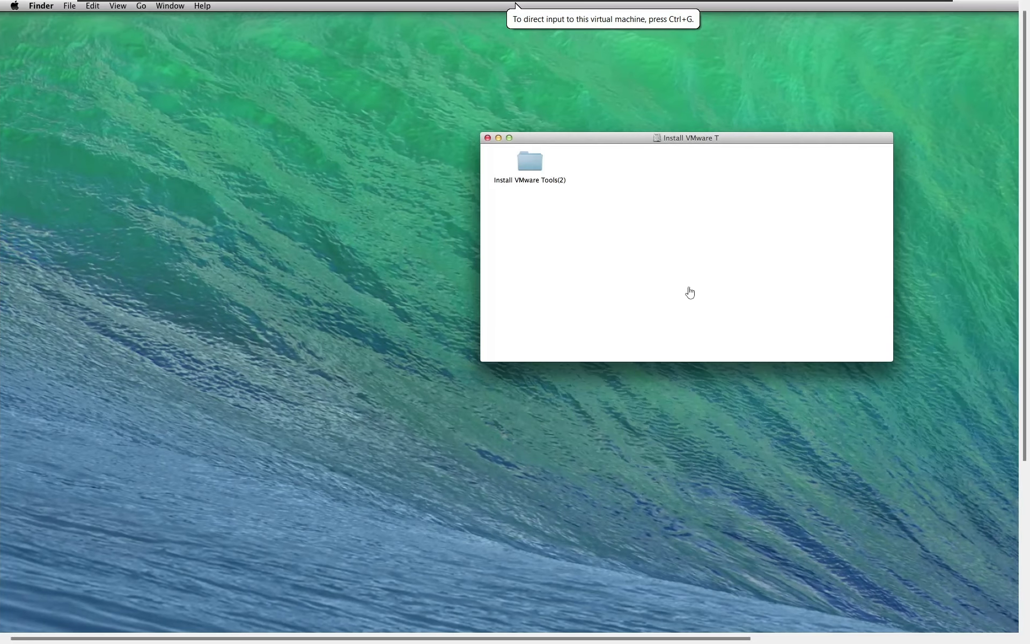
In System Preferences > Displays, choose Scaled and the 1920 × 1200 resolution
scroll(1015, 466, "down", 5)
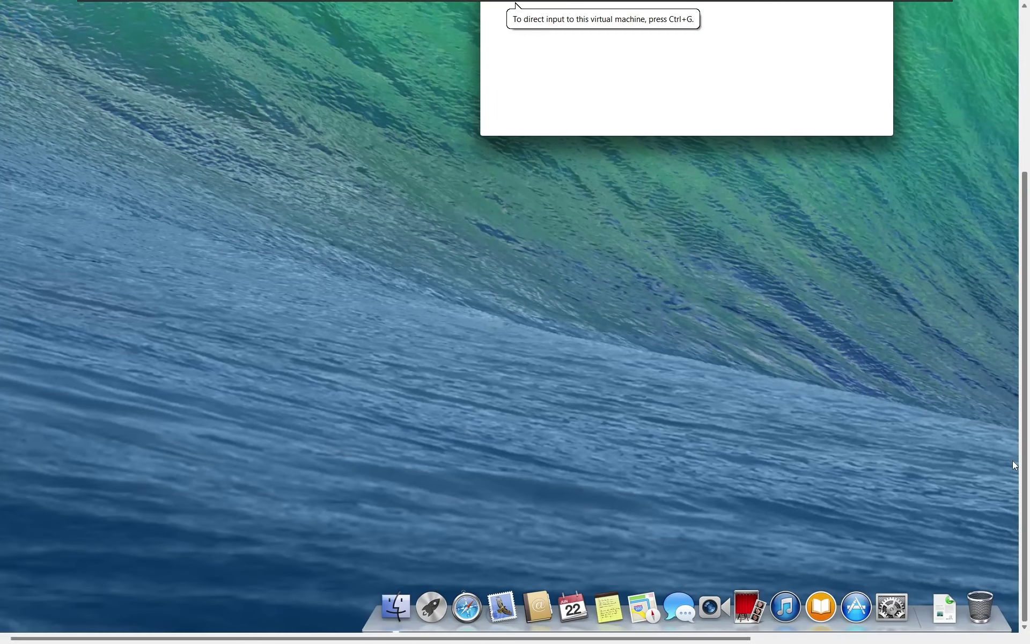
left_click(892, 604)
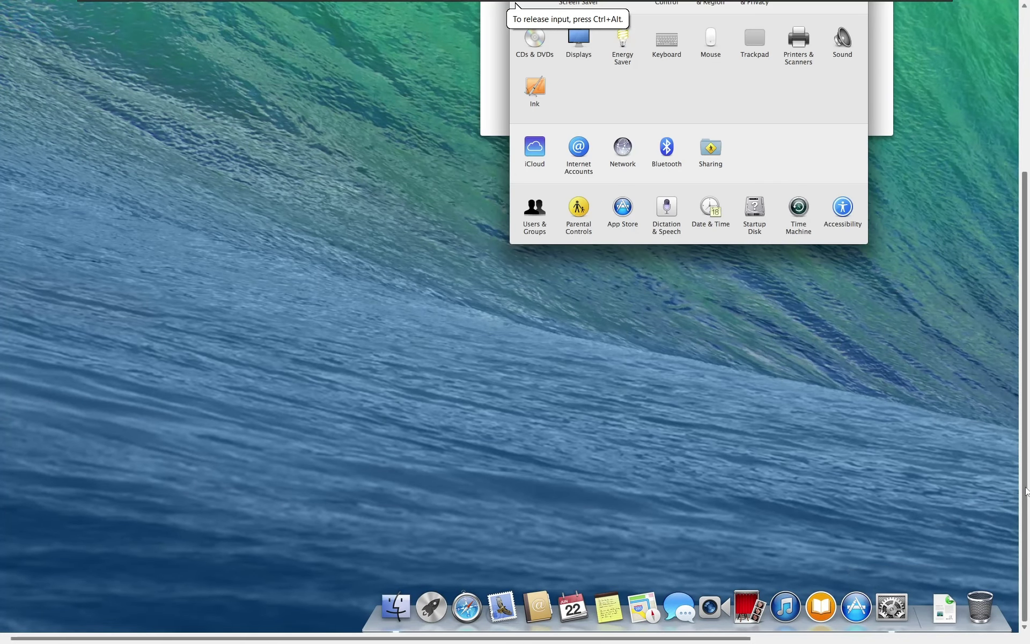
scroll(1005, 374, "up", 4)
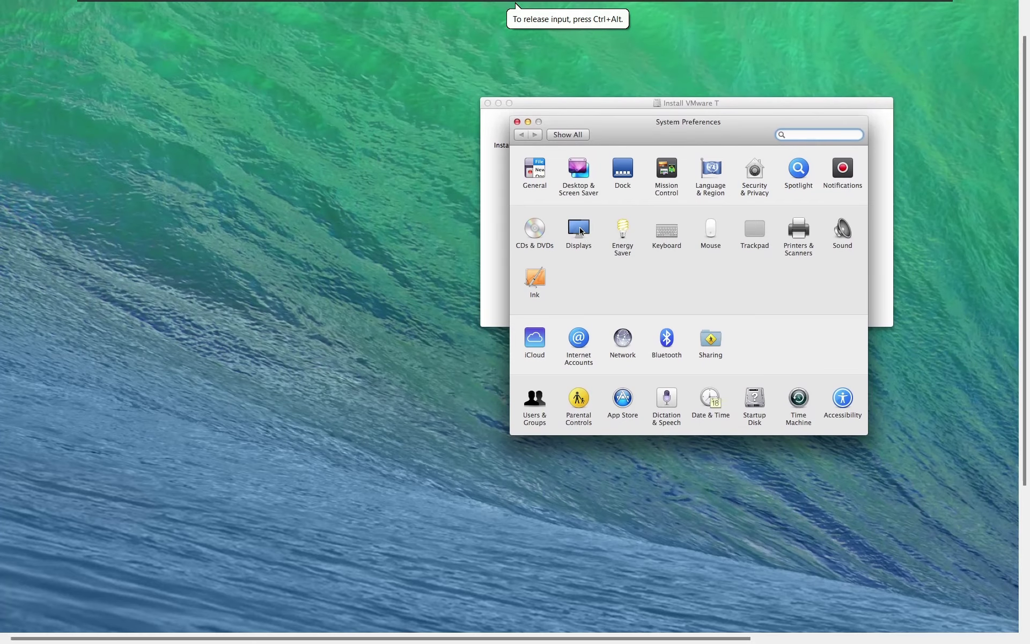
left_click(579, 229)
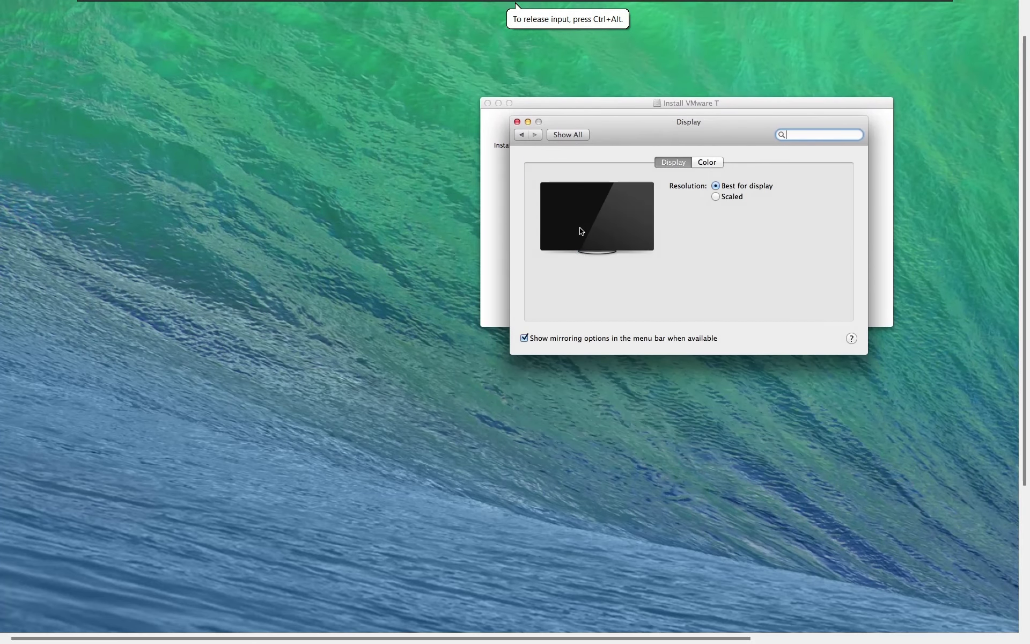
left_click(722, 198)
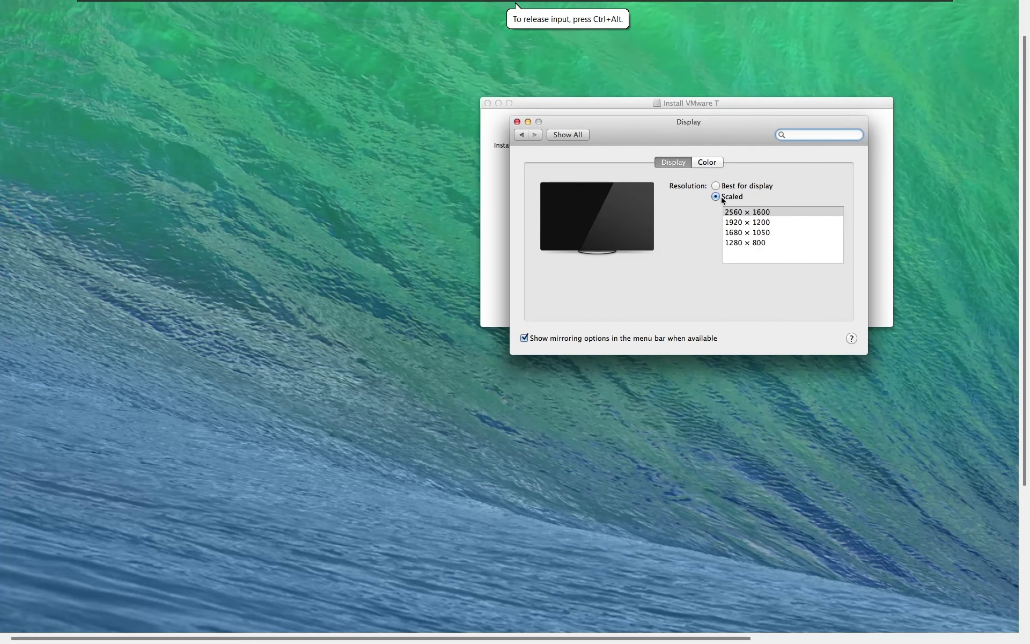
left_click(739, 223)
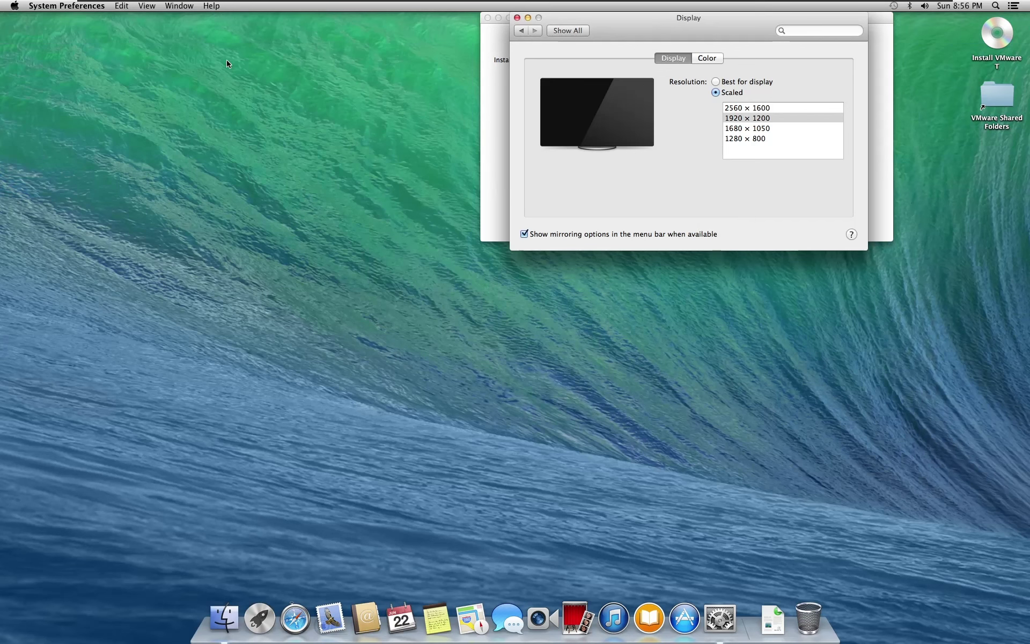
left_click(66, 6)
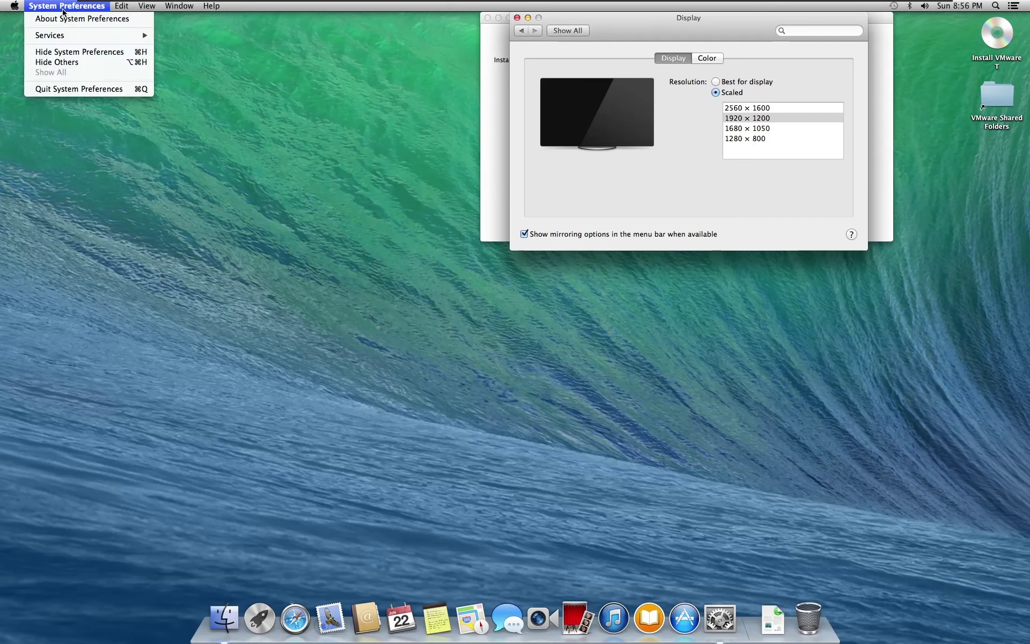
Quit System Preferences, close the installer window, and eject the VMware Tools install disk
left_click(88, 91)
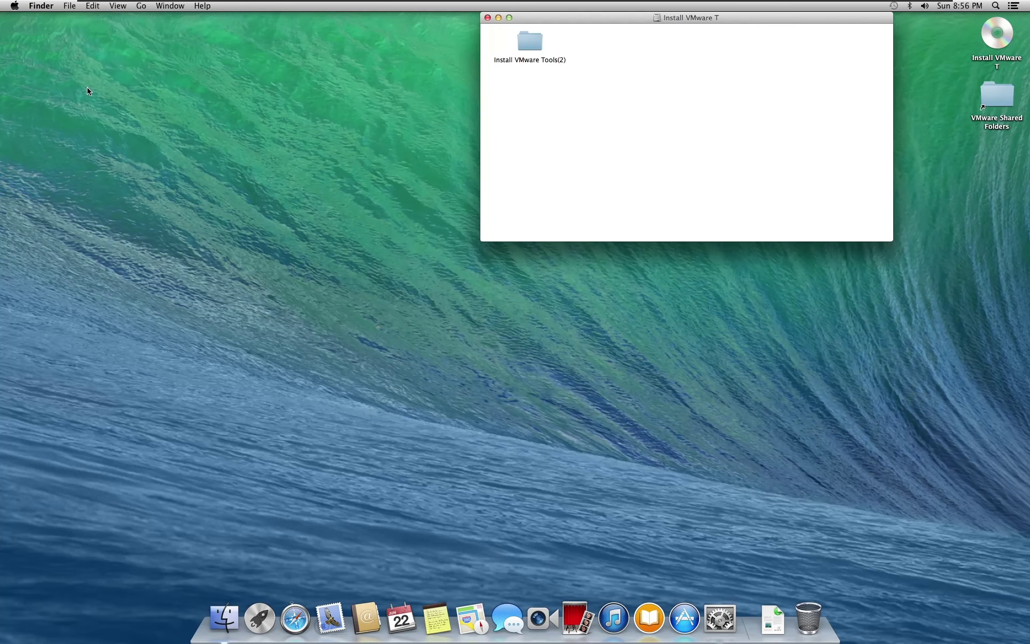
left_click(487, 19)
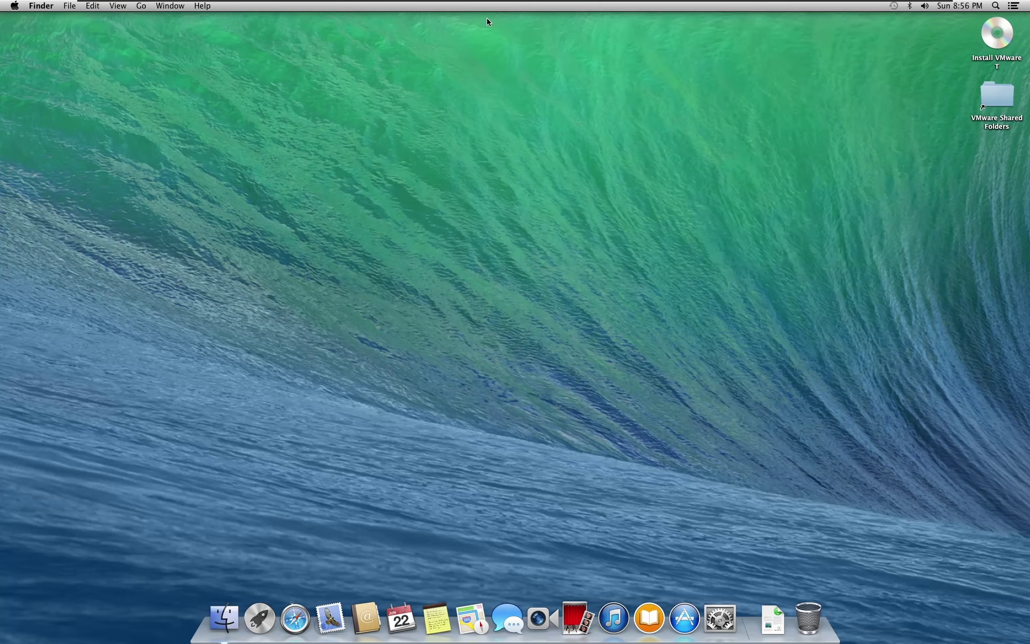
right_click(989, 44)
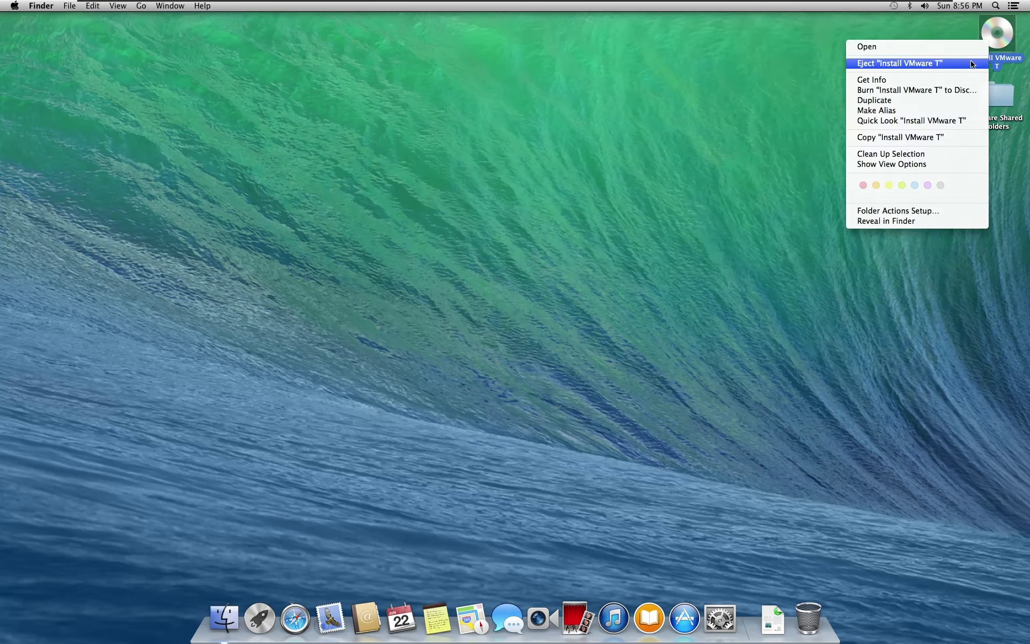
left_click(972, 63)
Drag the VMware Shared Folders icon to the Trash and permanently empty the Trash
left_click_drag(993, 92, 815, 590)
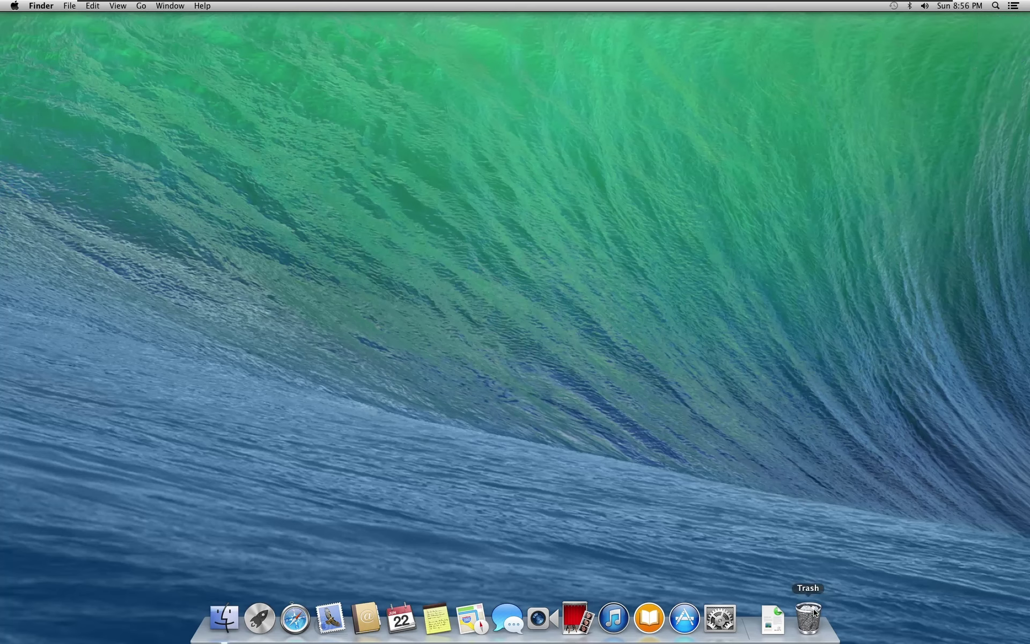
right_click(815, 593)
left_click(817, 584)
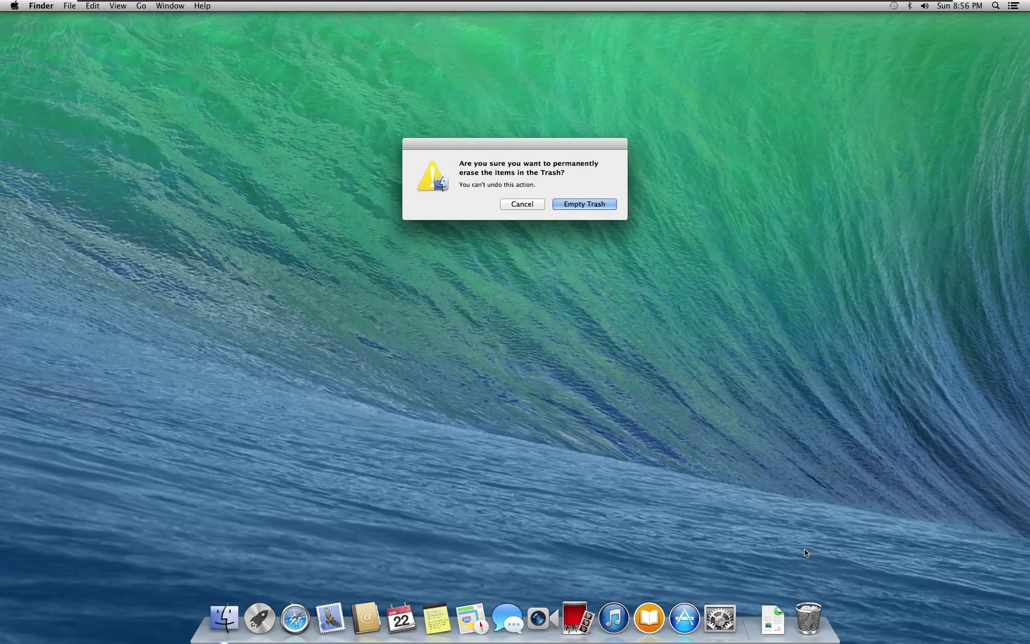
left_click(598, 206)
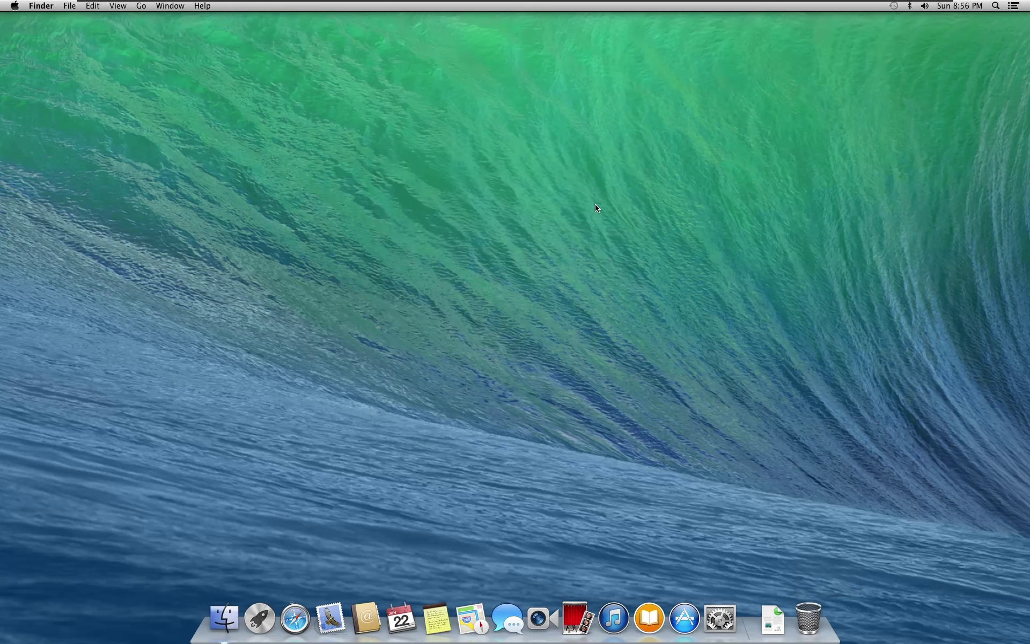
Log out of the Mavericks account from the Apple menu
left_click(15, 6)
left_click(32, 153)
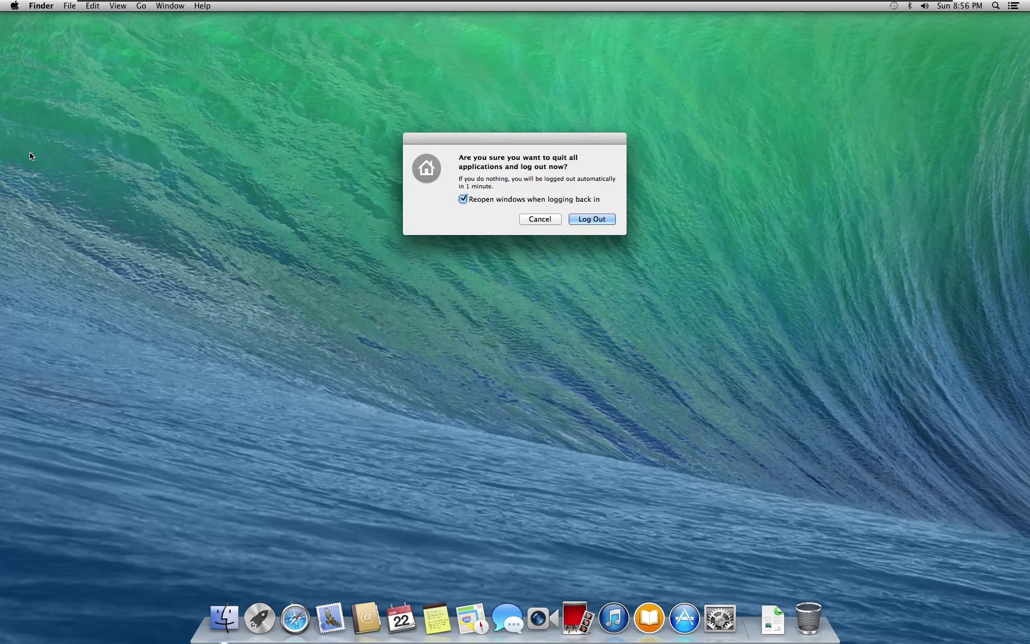
left_click(584, 220)
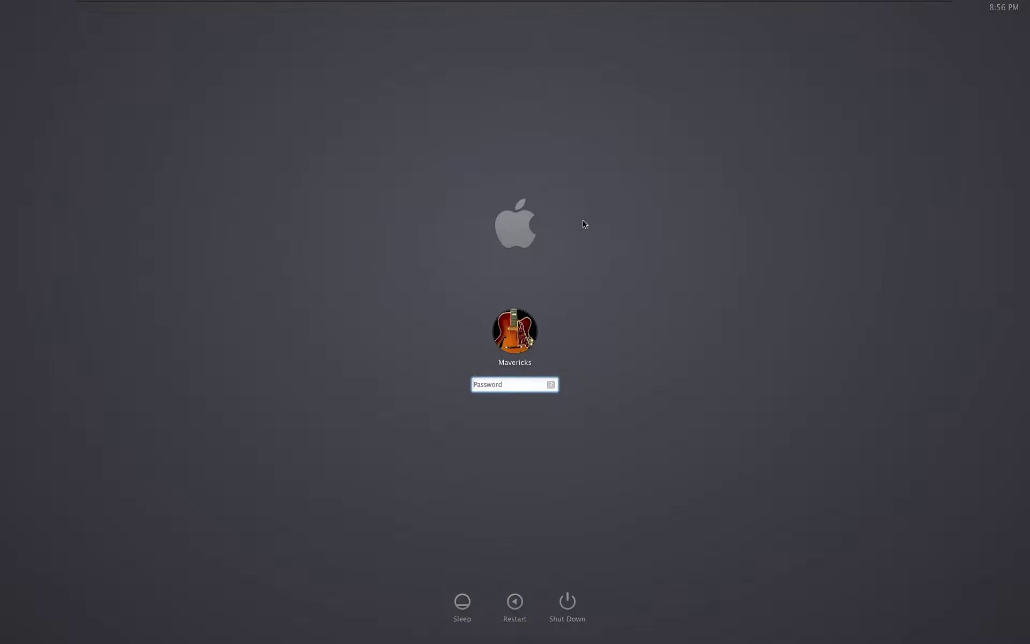
Switch the VM display to Exclusive Mode and log back in with the account password
mouse_move(514, 2)
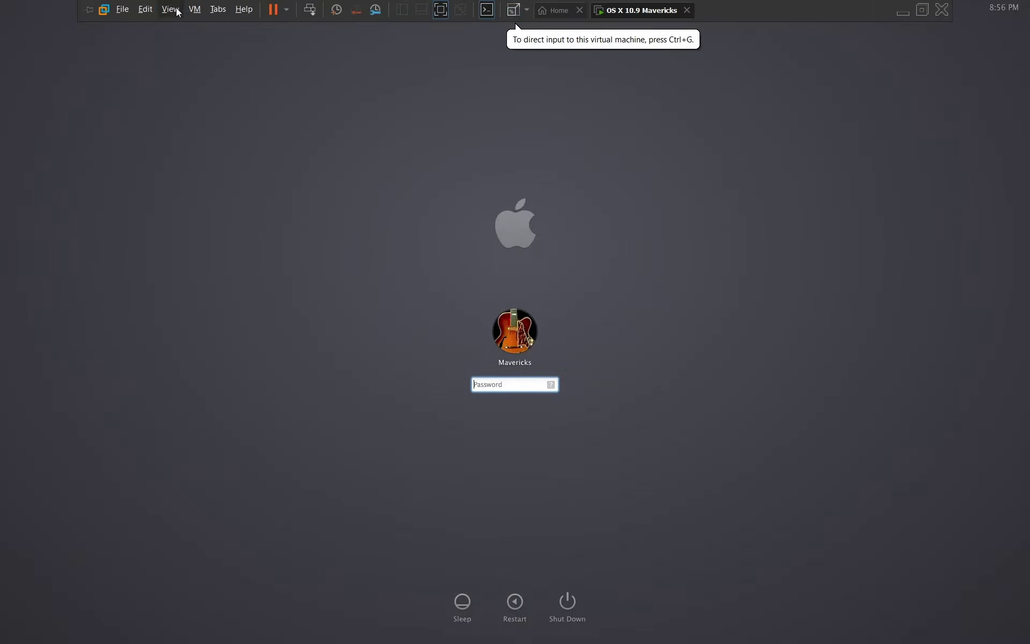
left_click(177, 12)
left_click(184, 42)
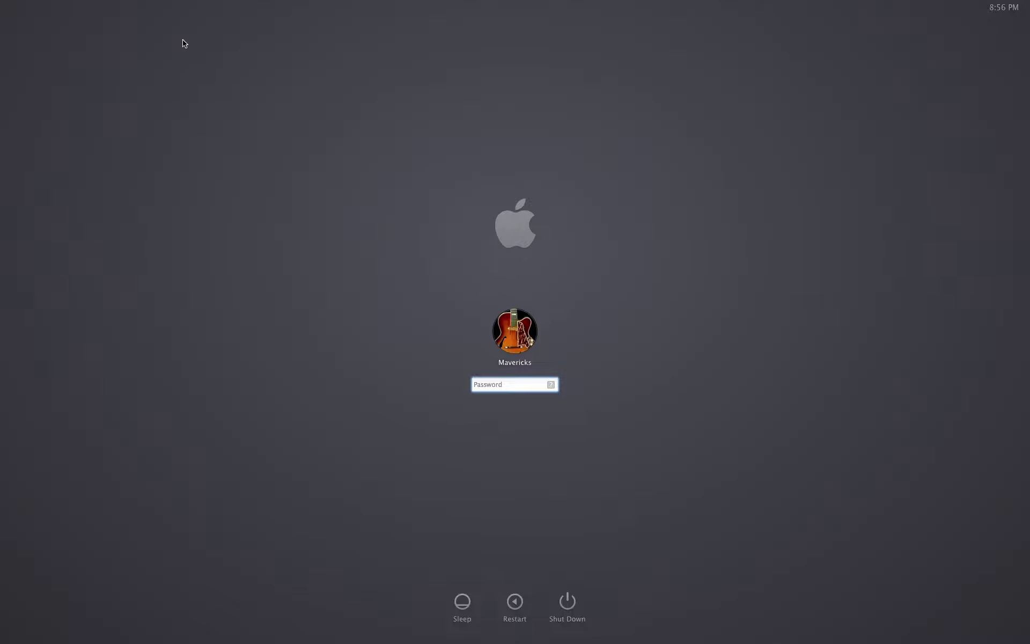
type("•••••••••")
key("Return")
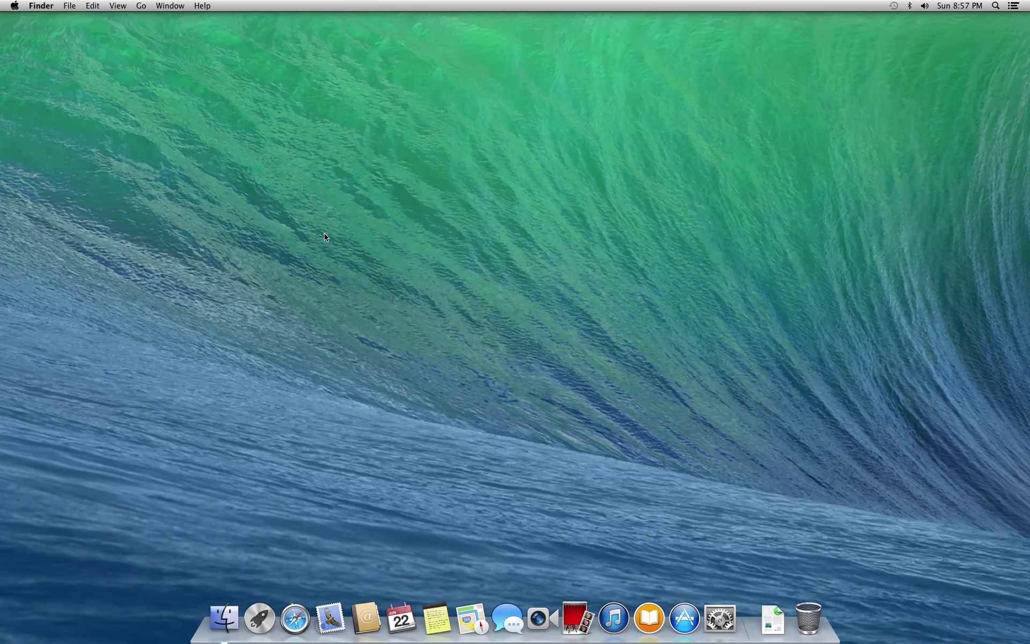
left_click_drag(683, 238, 369, 408)
Open About This Mac and About Finder side by side, then close About Finder
left_click(16, 10)
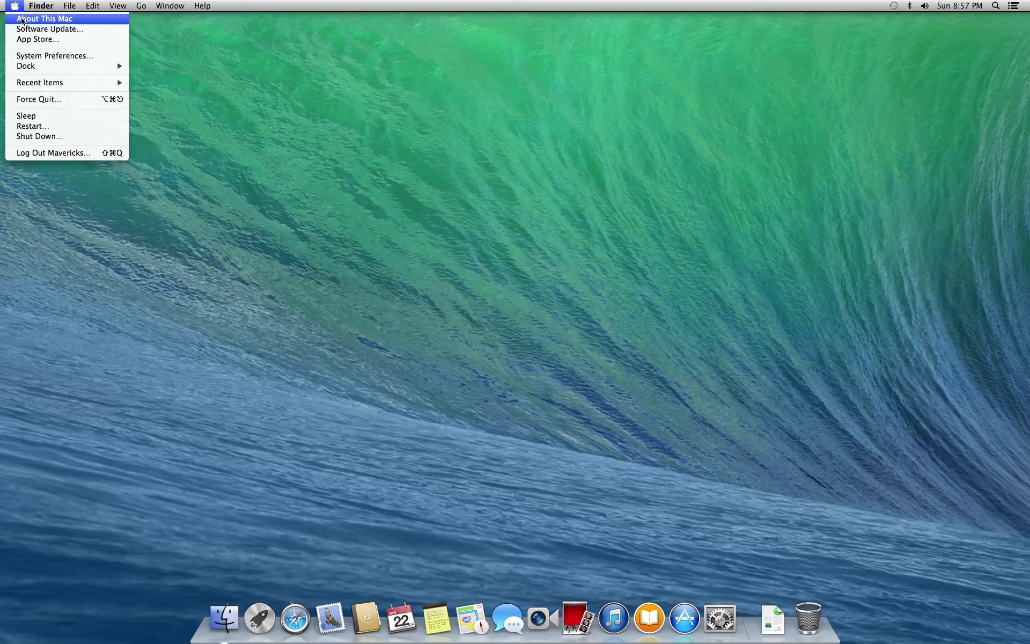
left_click(22, 20)
left_click(47, 6)
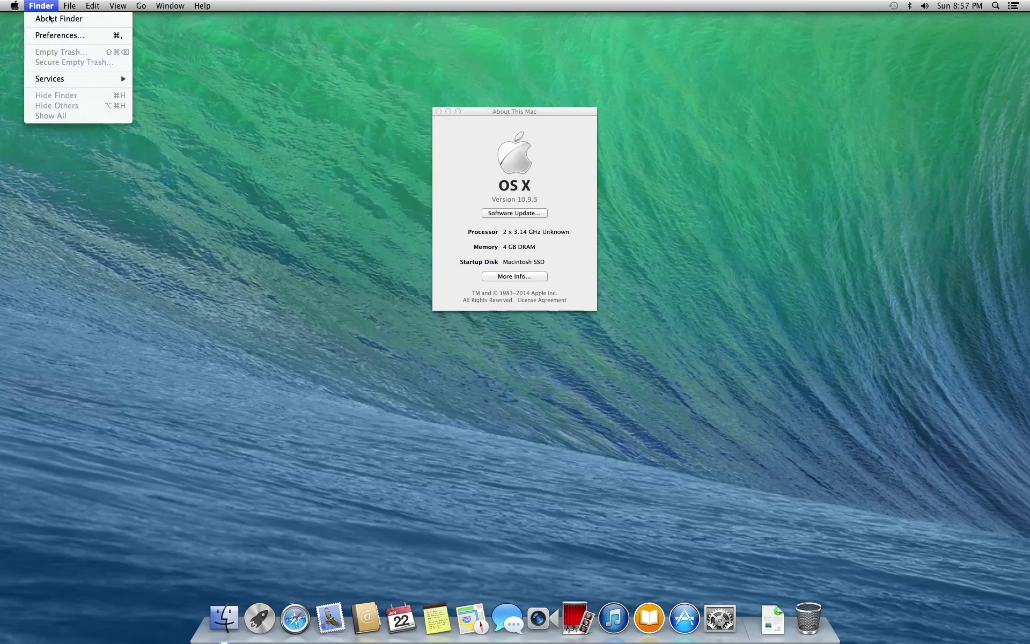
left_click(49, 21)
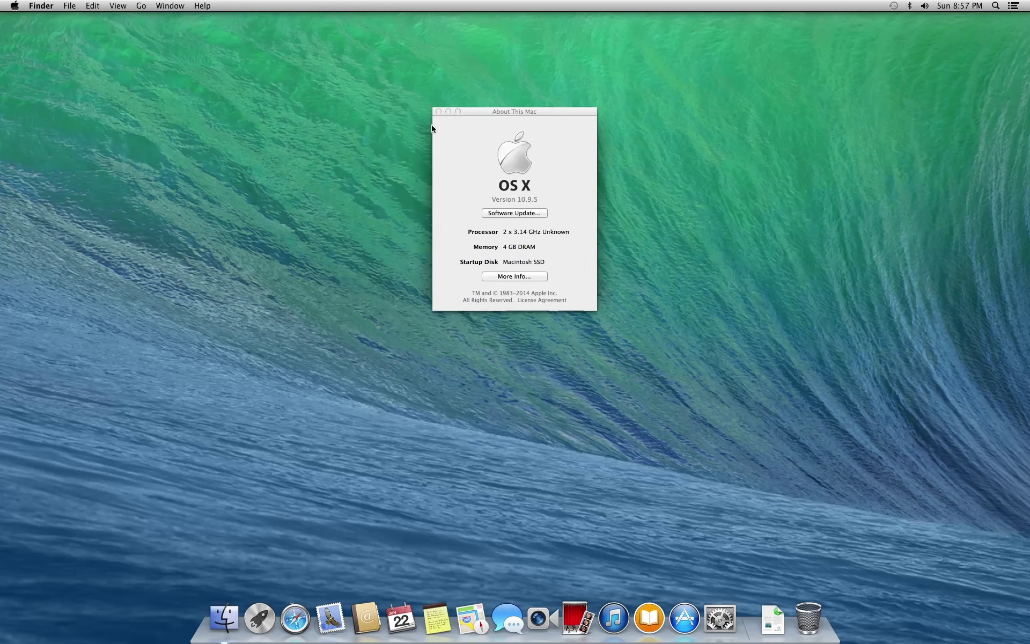
left_click_drag(485, 113, 384, 120)
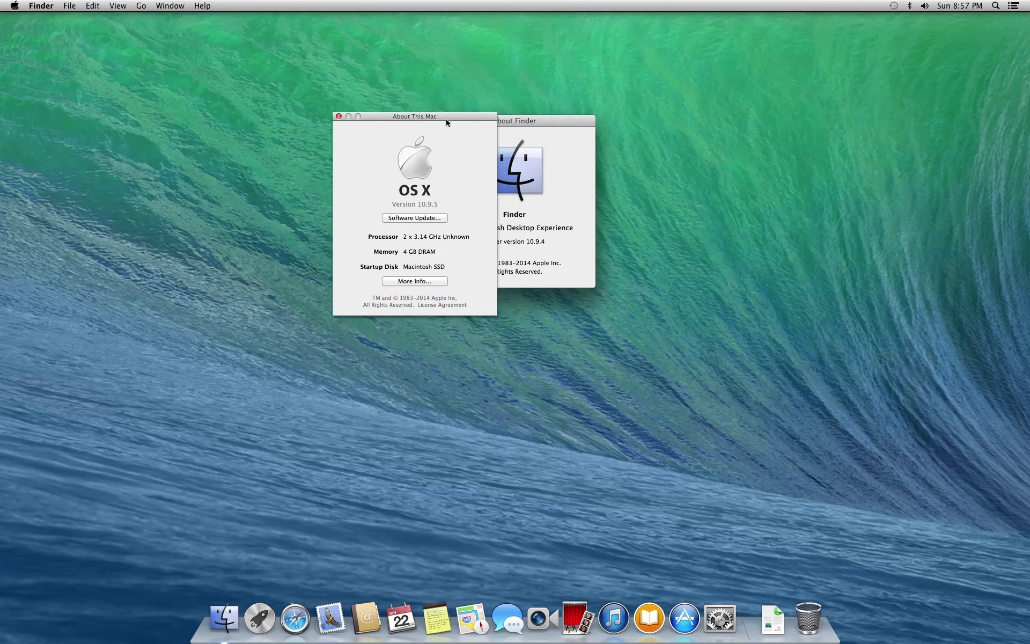
left_click_drag(516, 121, 619, 136)
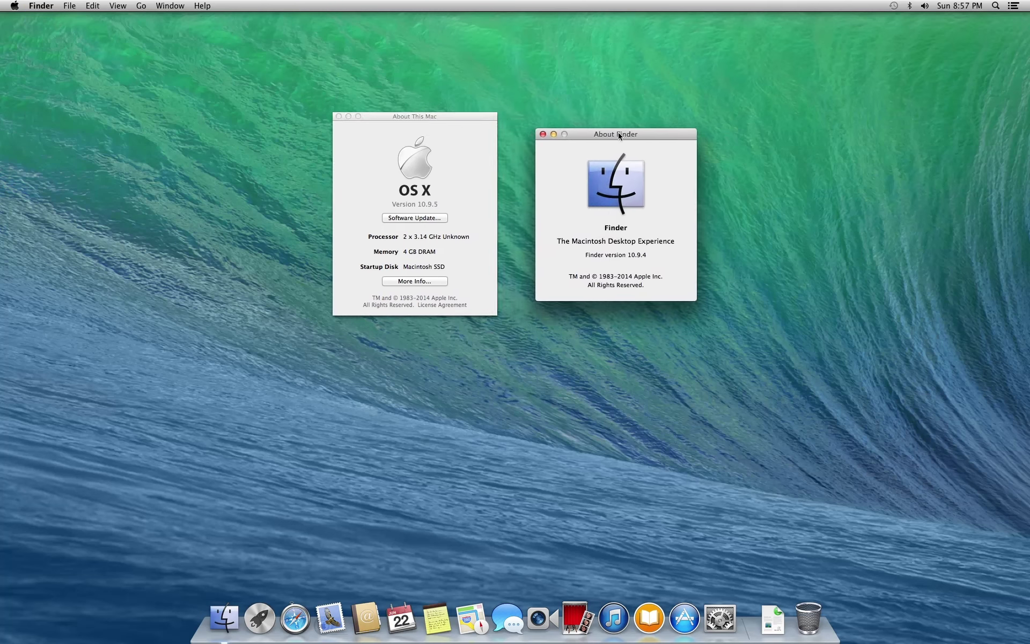
left_click(465, 161)
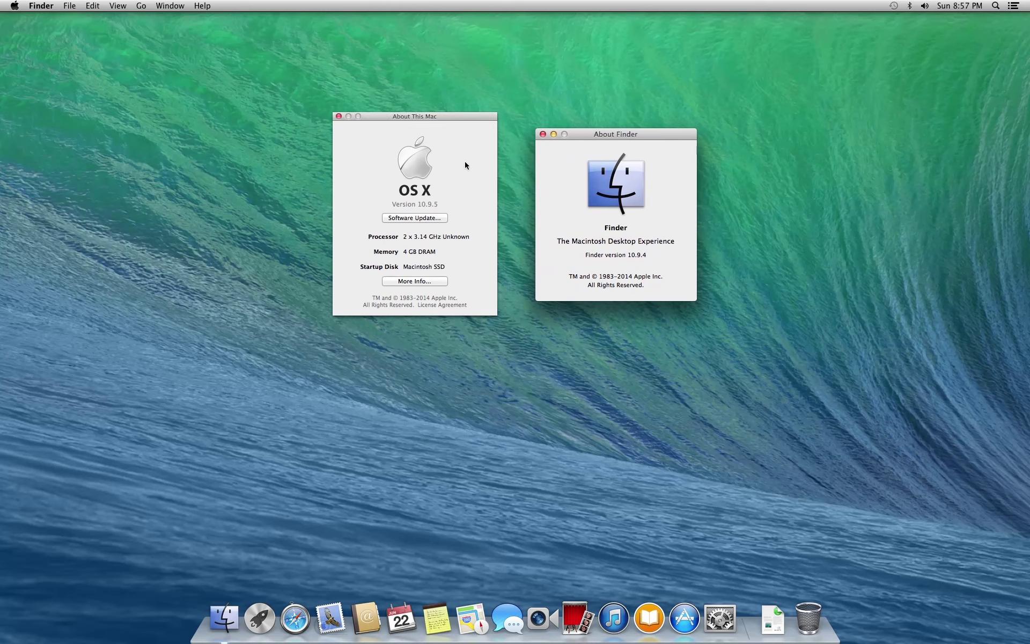
left_click(537, 175)
left_click(467, 176)
left_click(543, 134)
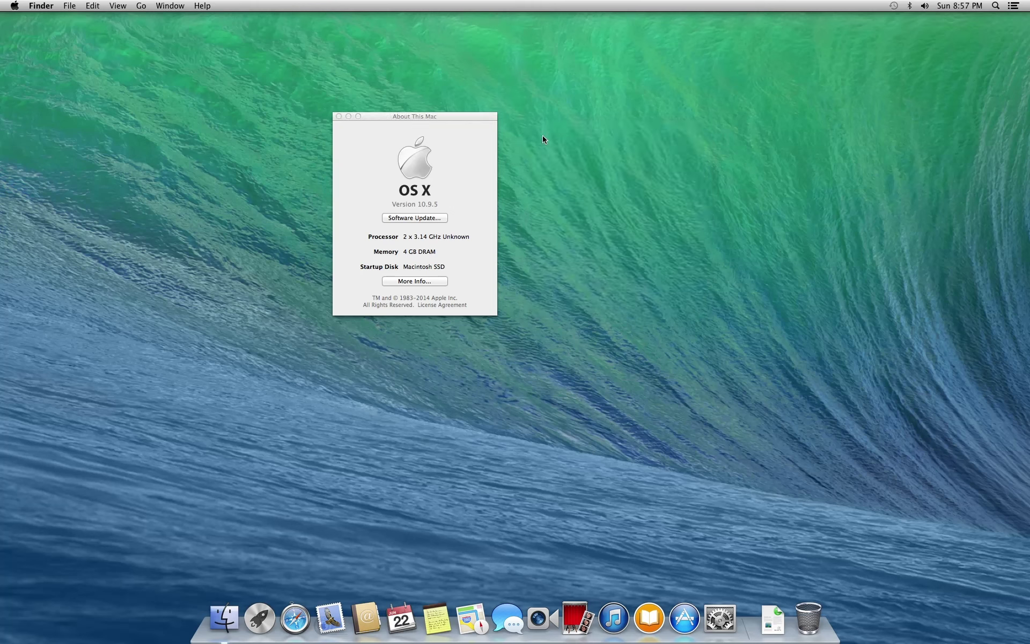
In More Info, view the Displays, Storage, Memory, Support and Service tabs, then close About This Mac
left_click(432, 279)
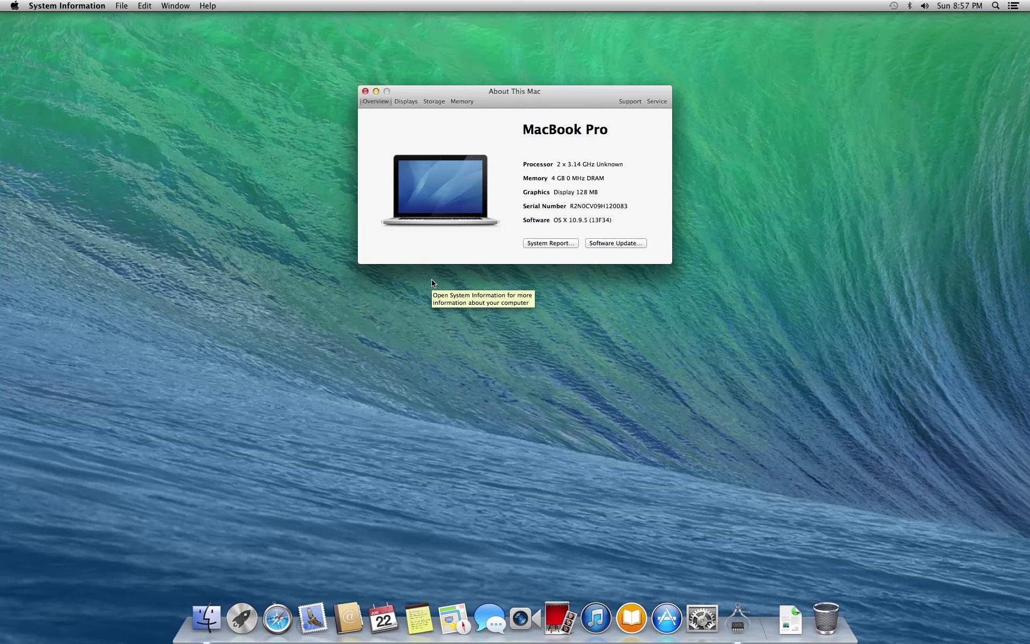
left_click(400, 105)
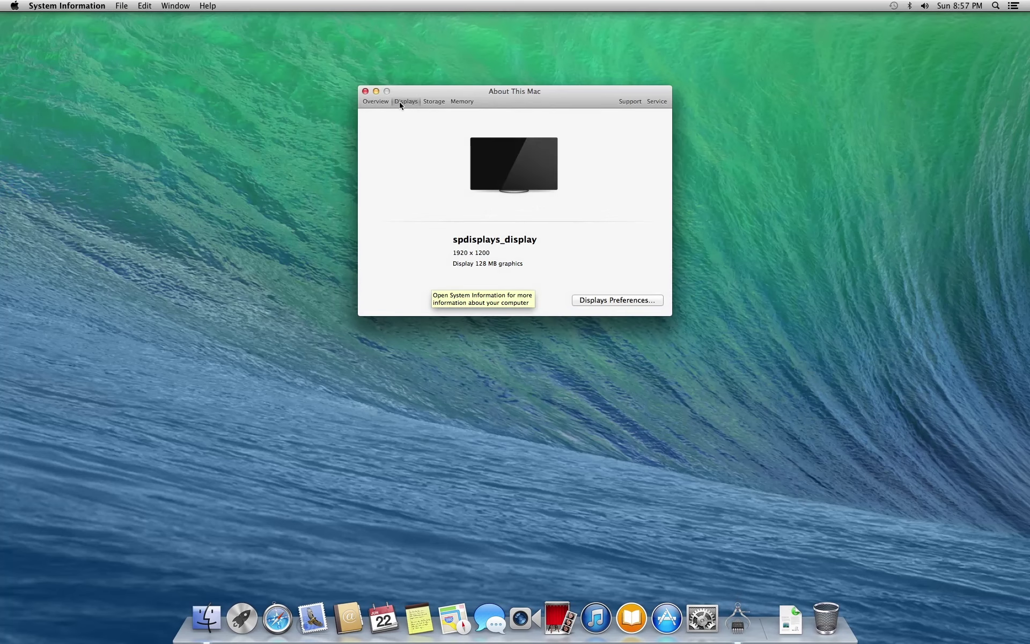
left_click(432, 104)
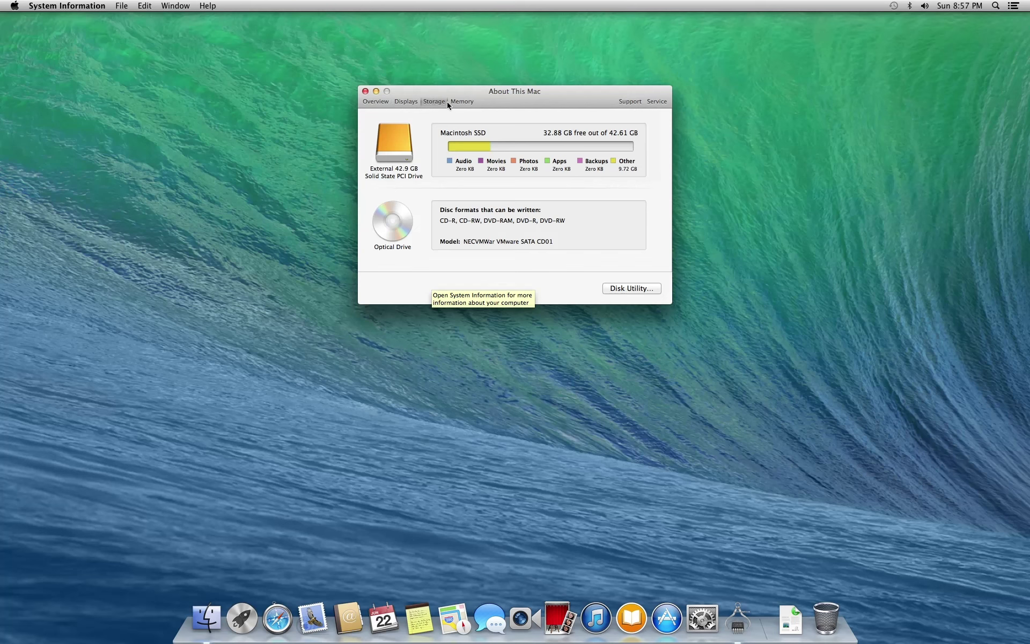
left_click(463, 105)
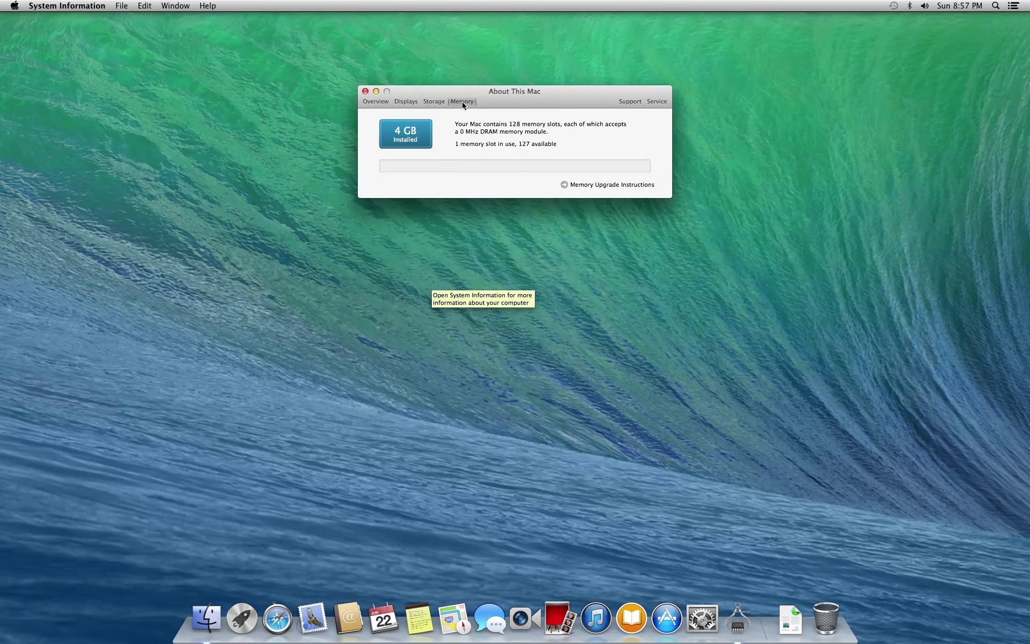
left_click(633, 103)
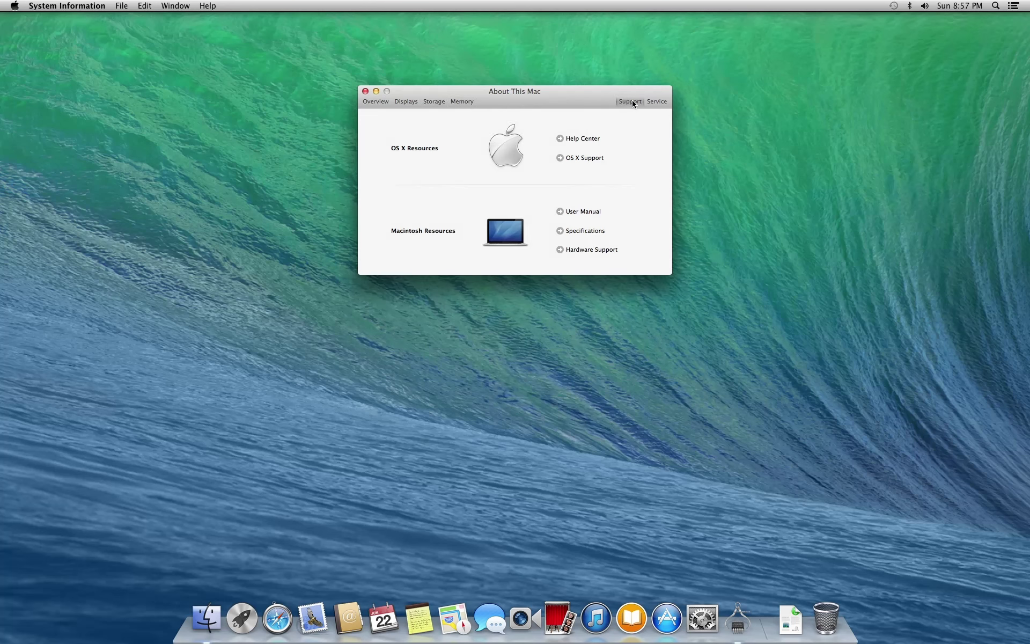
left_click(655, 105)
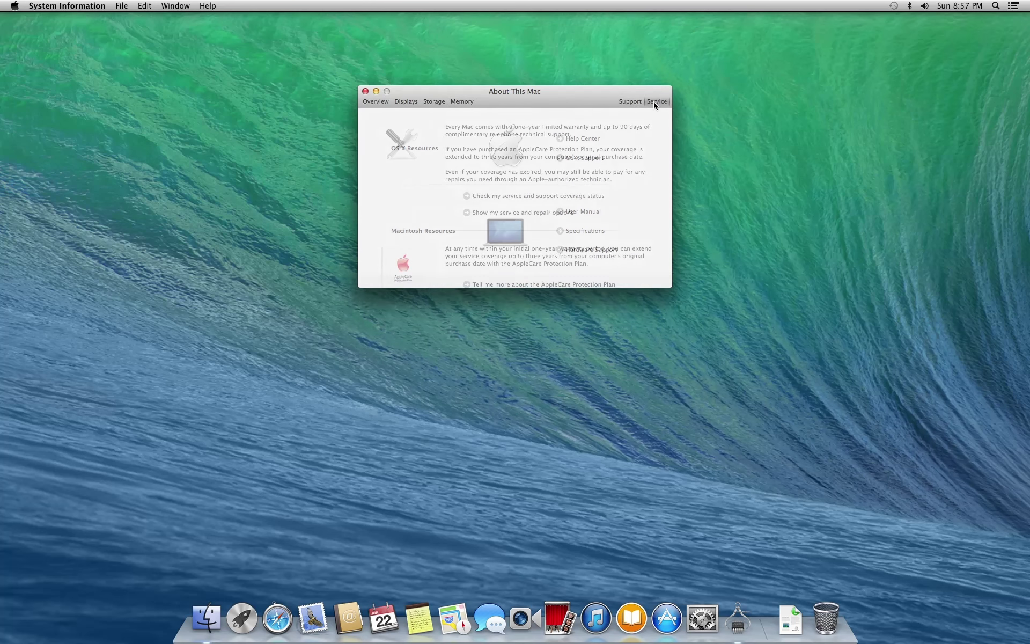
left_click(369, 104)
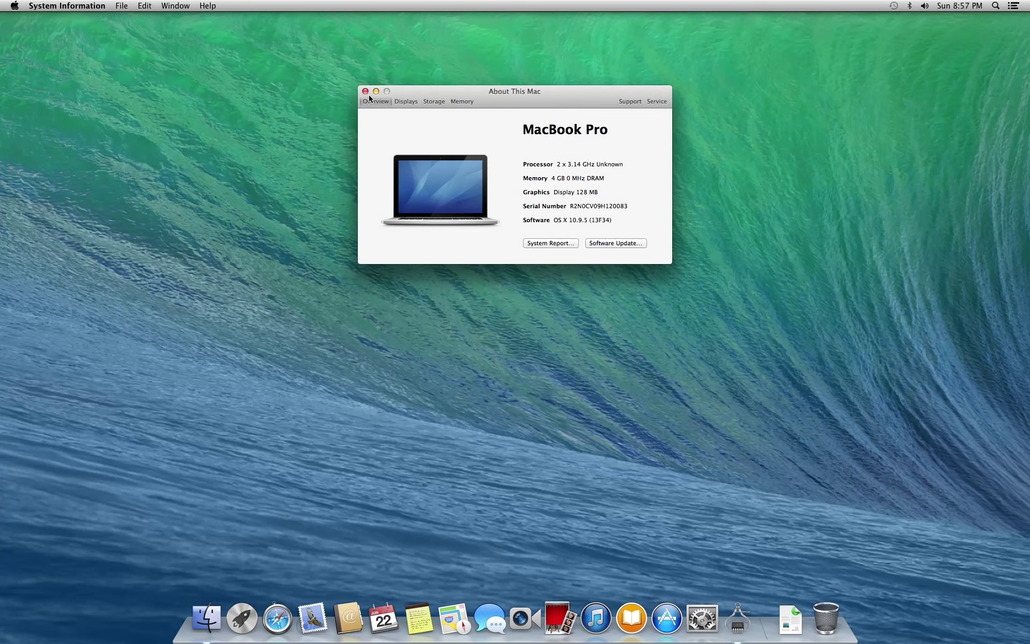
left_click(365, 91)
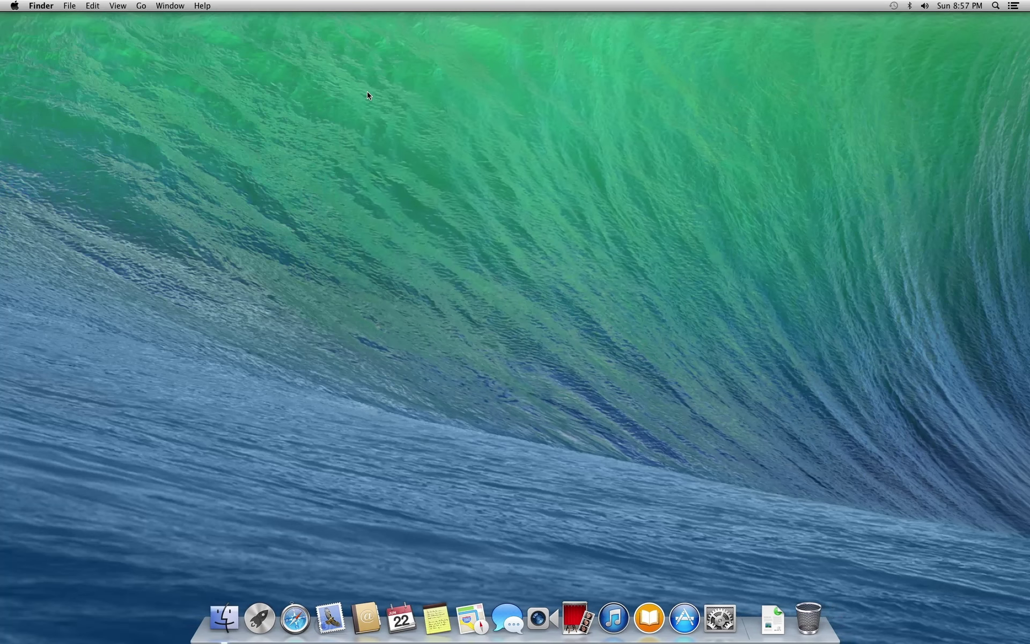
left_click(203, 8)
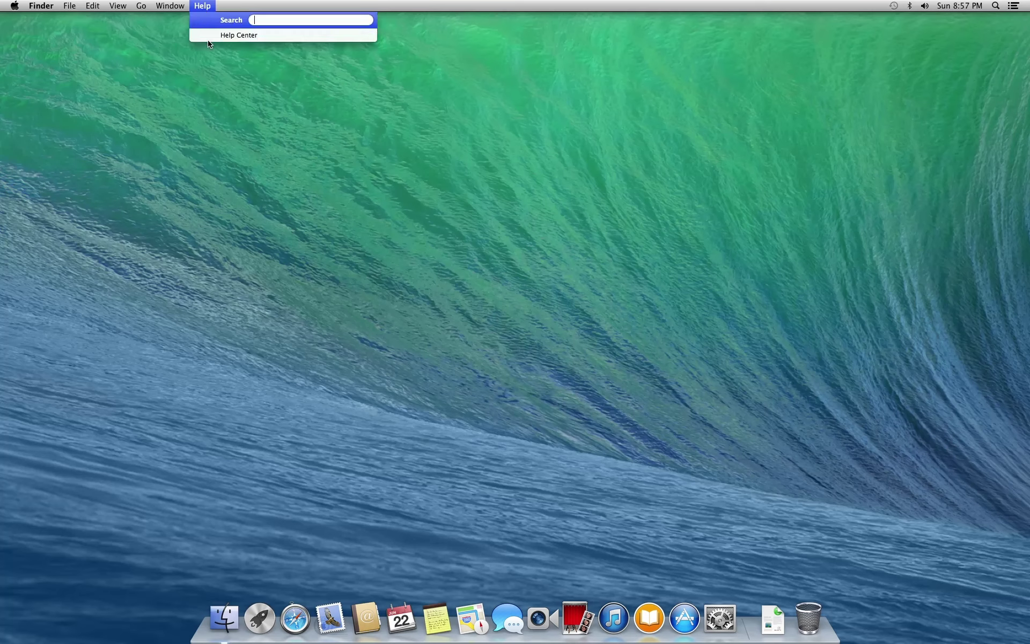
left_click(209, 37)
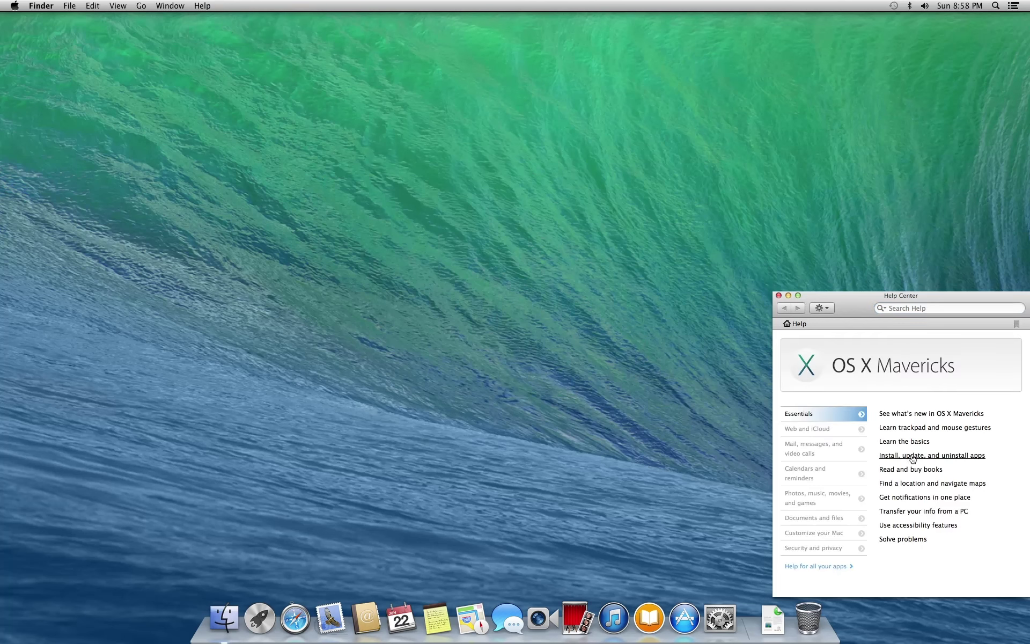
left_click(918, 420)
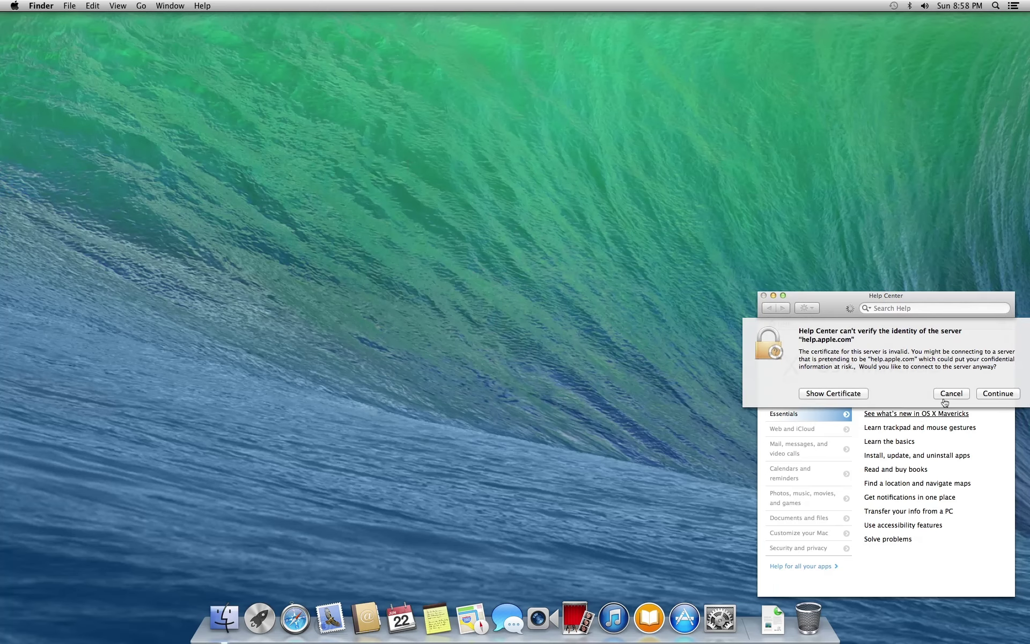
left_click(993, 392)
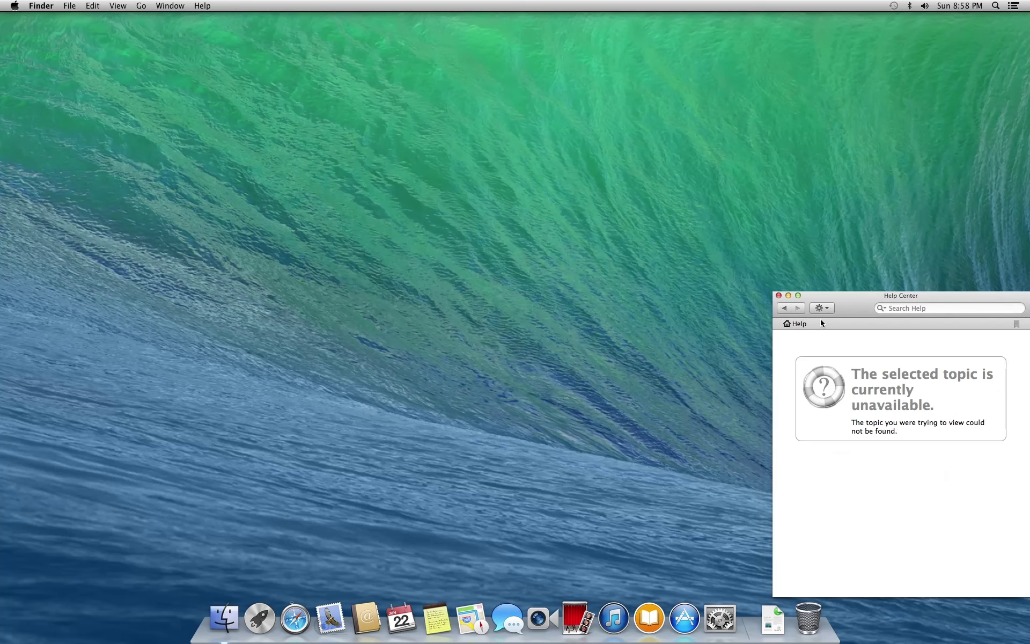
left_click(779, 296)
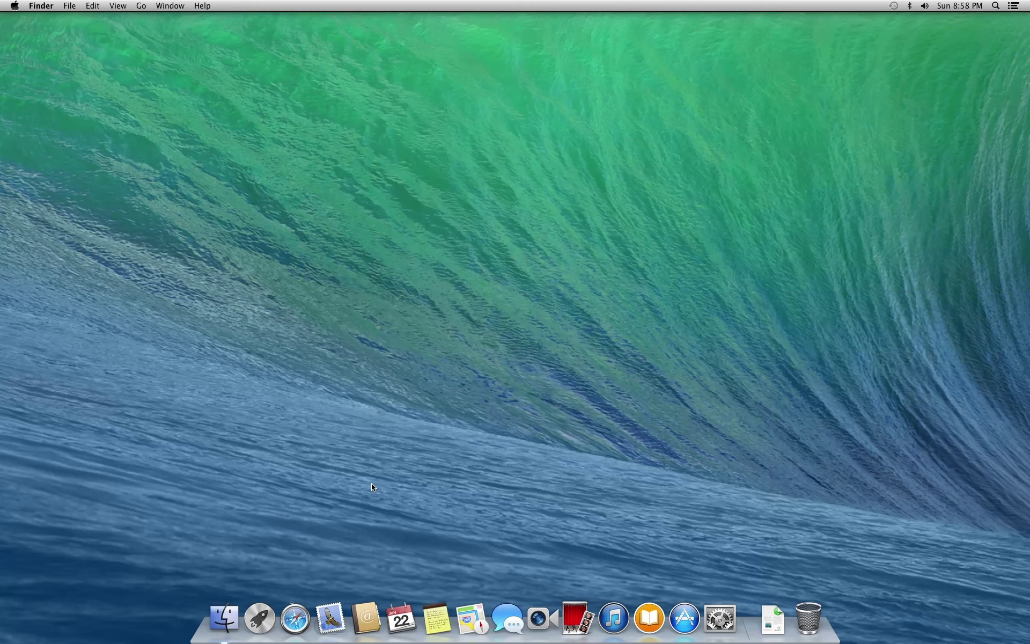
Launch System Preferences from the Finder Applications folder and center its window
left_click(223, 619)
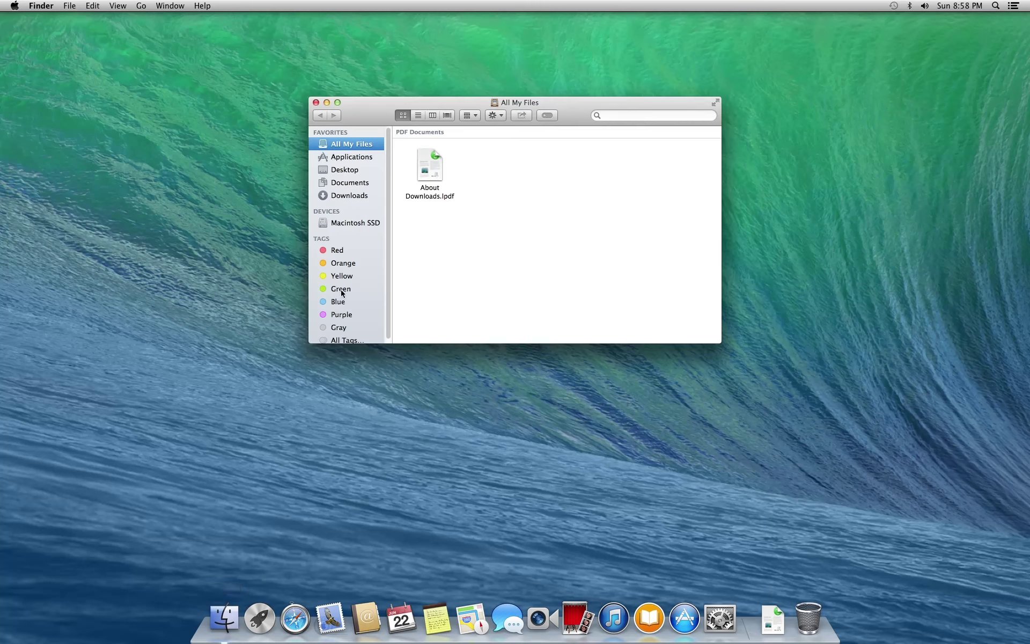
left_click(352, 157)
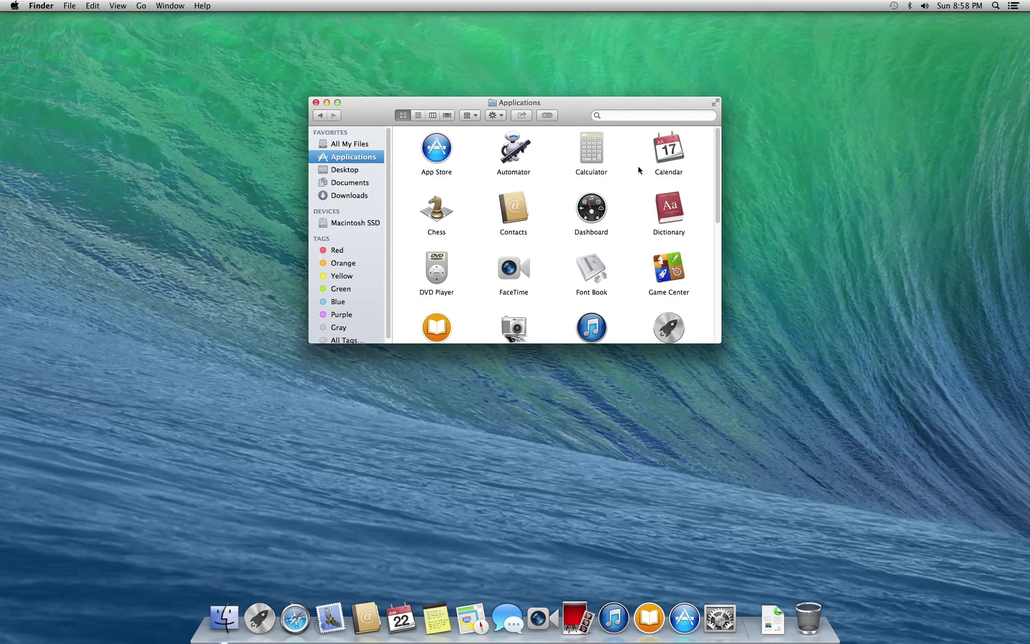
left_click_drag(719, 182, 712, 300)
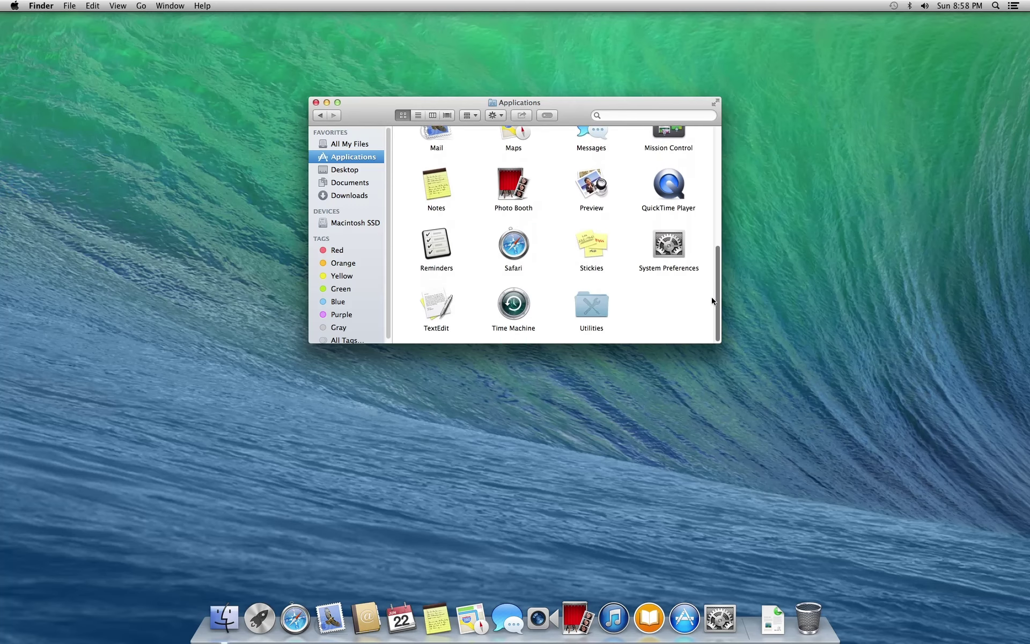
double_click(665, 246)
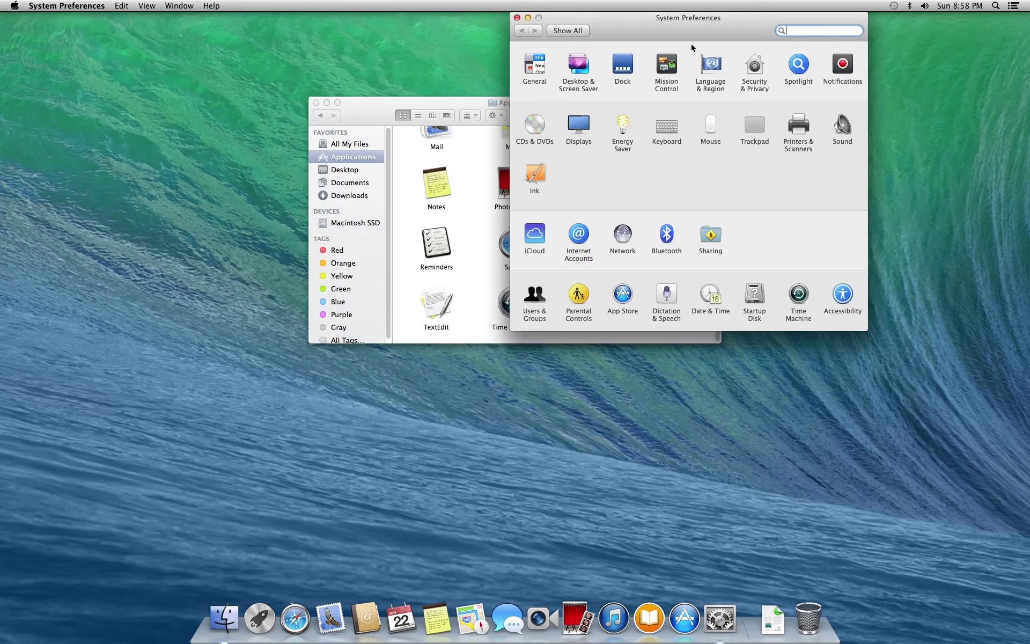
left_click_drag(689, 19, 515, 149)
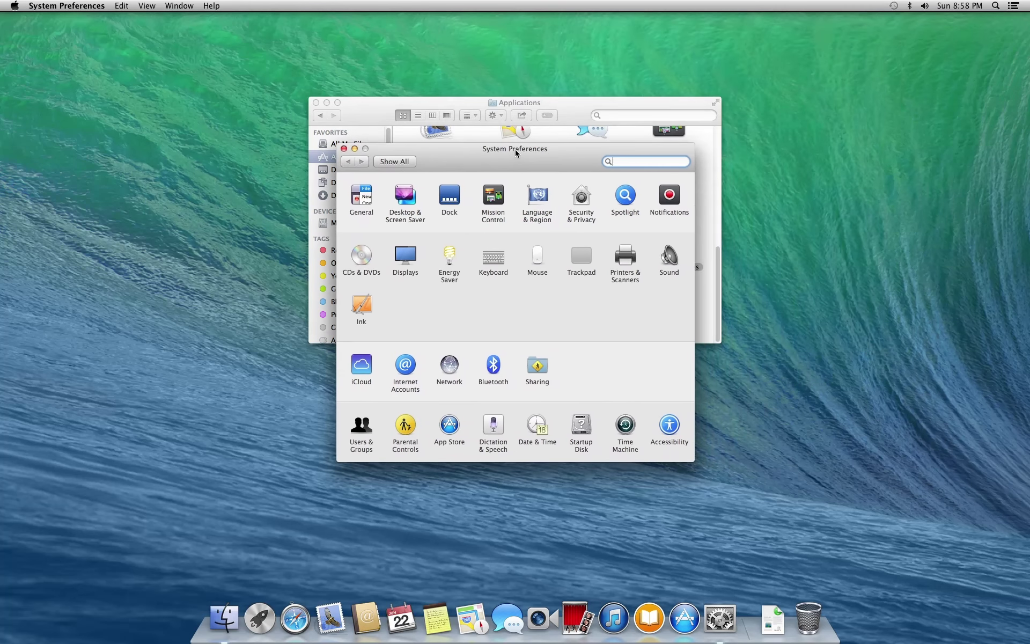
Browse the General, Desktop & Screen Saver and Dock panes, toggling Dock magnification on and off
left_click(360, 197)
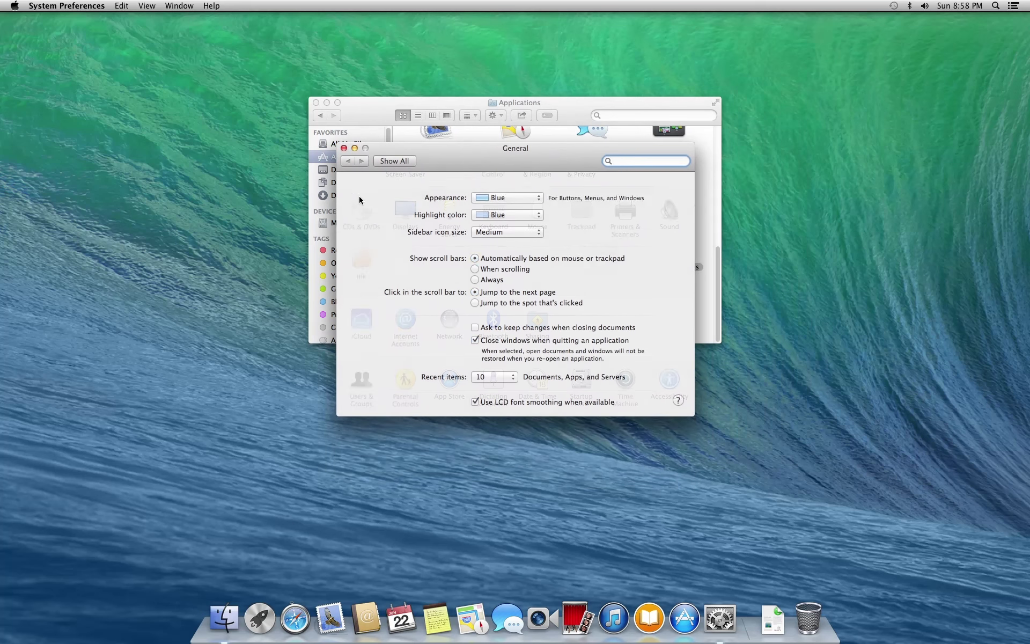
left_click(389, 161)
left_click(394, 192)
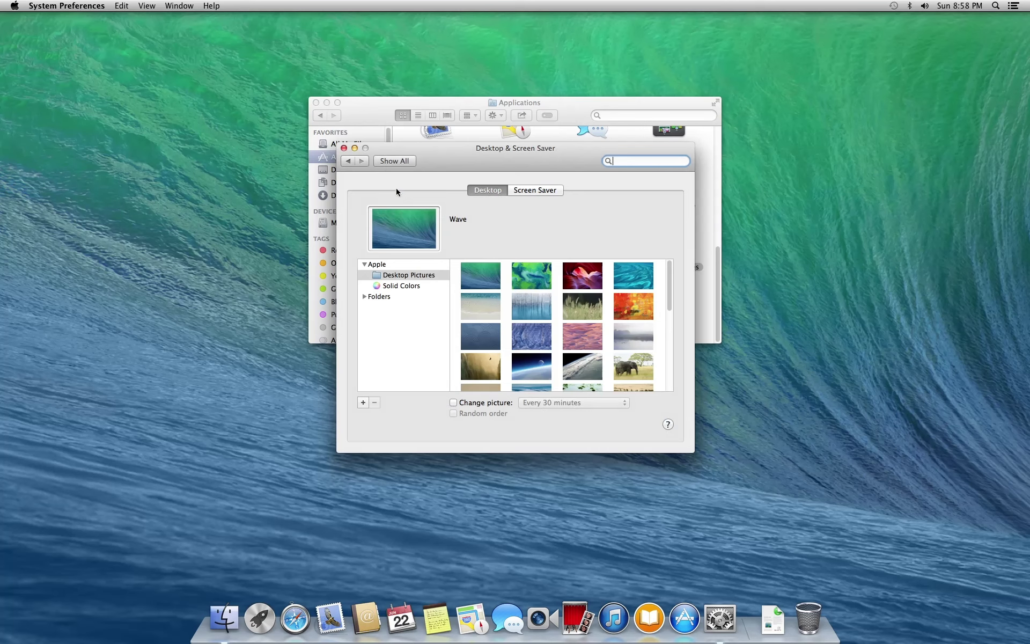
left_click(390, 162)
left_click(445, 192)
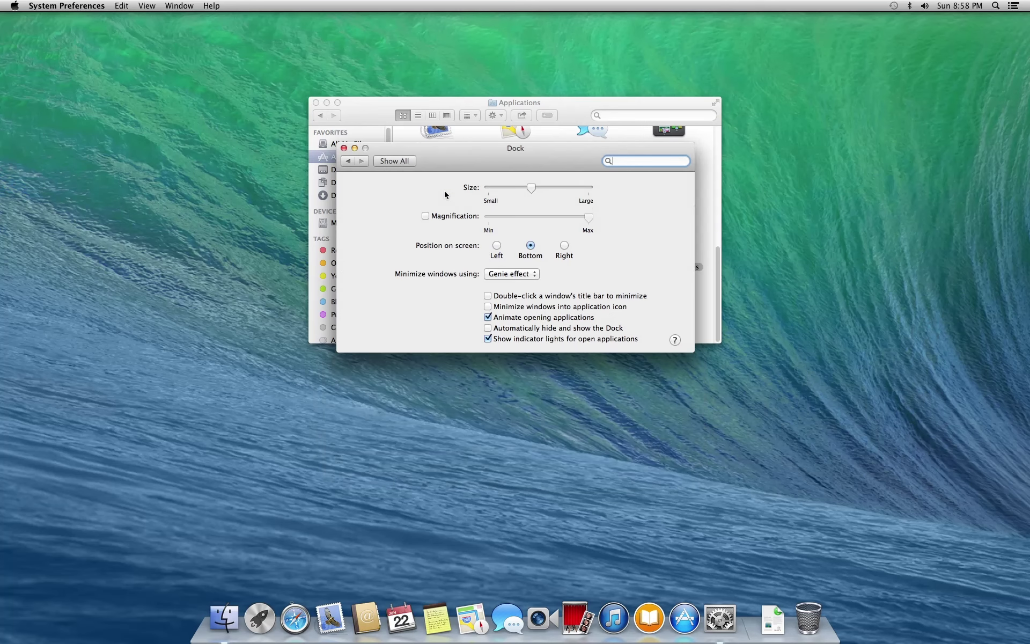
left_click(449, 217)
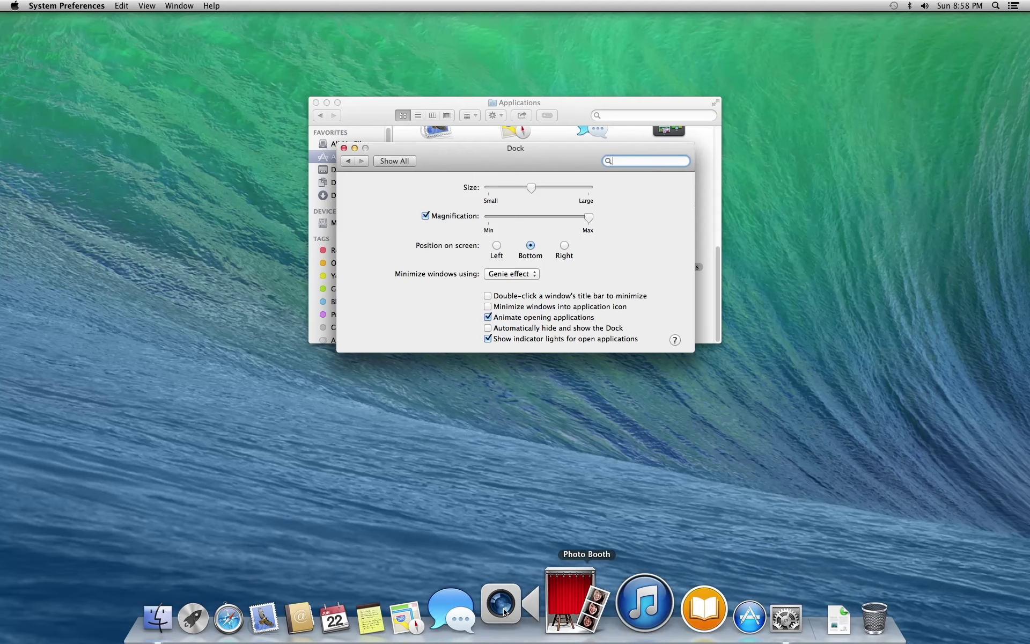
left_click(438, 218)
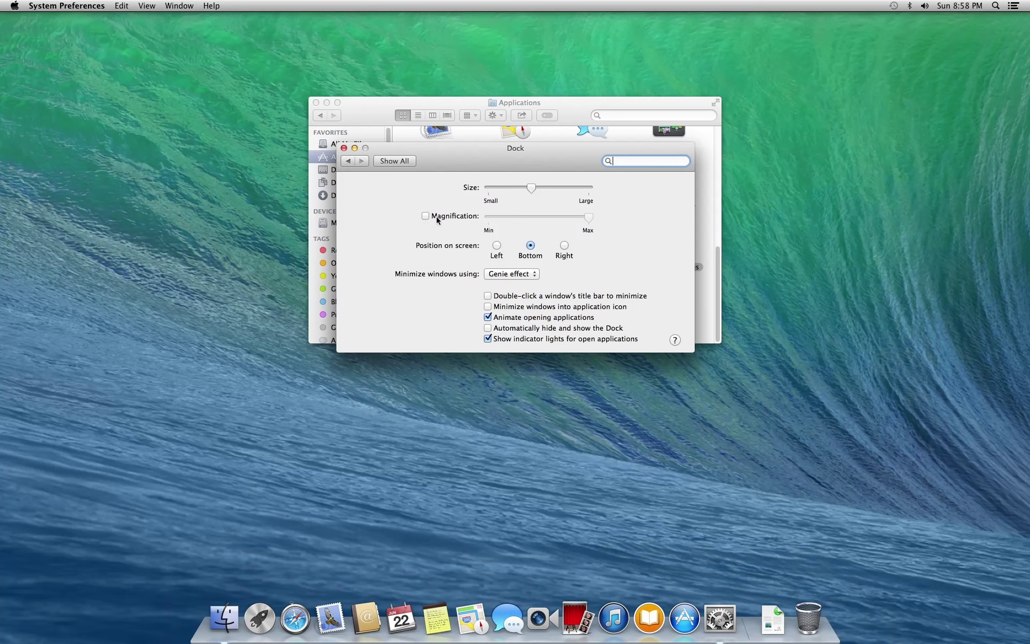
left_click(395, 161)
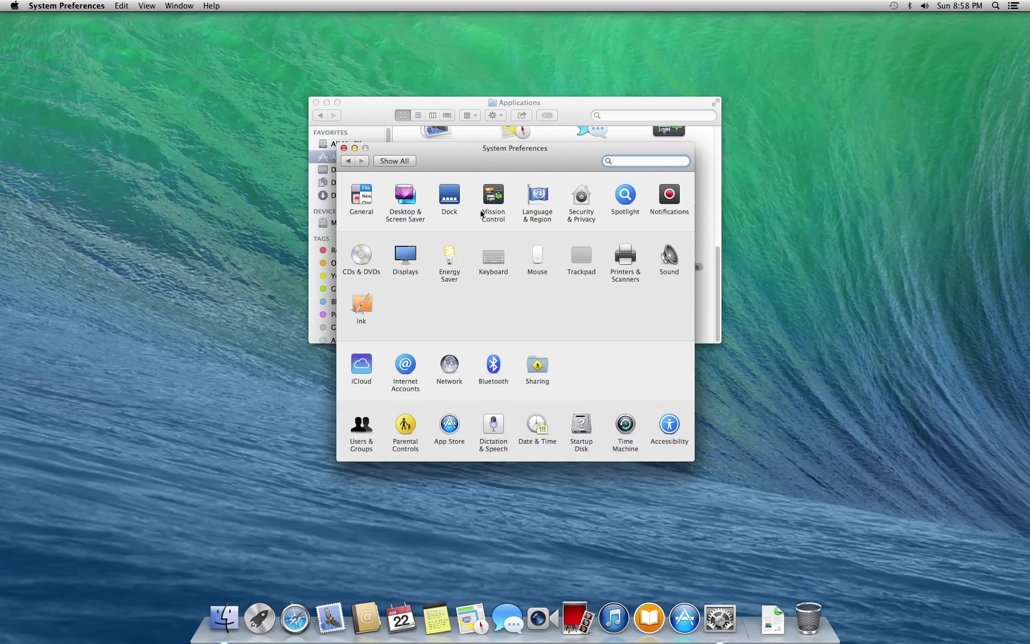
View the Mission Control hot corners without changes, then return to Show All
left_click(491, 203)
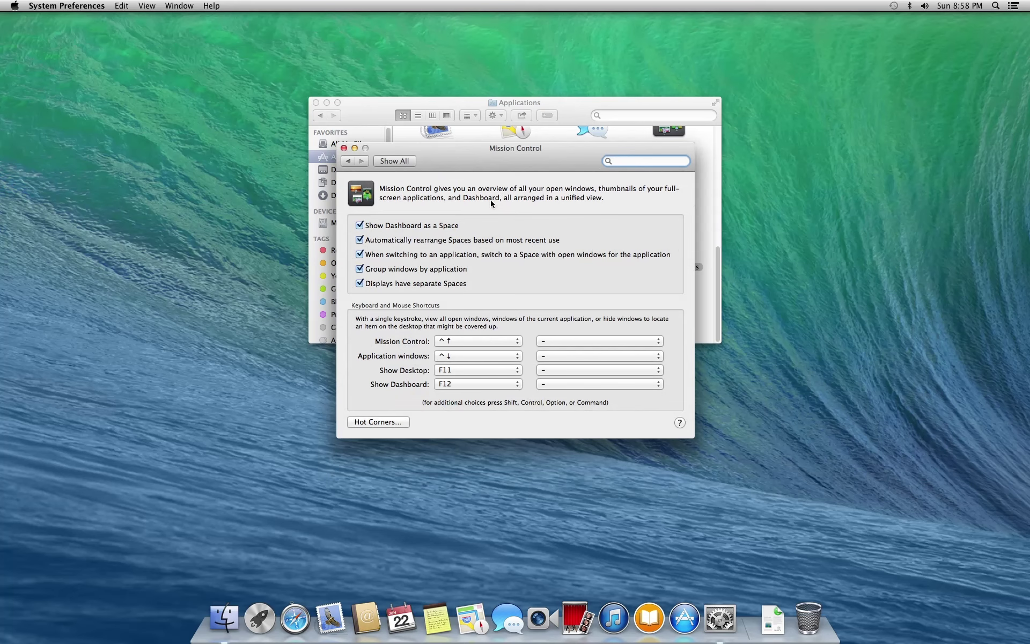
left_click(381, 423)
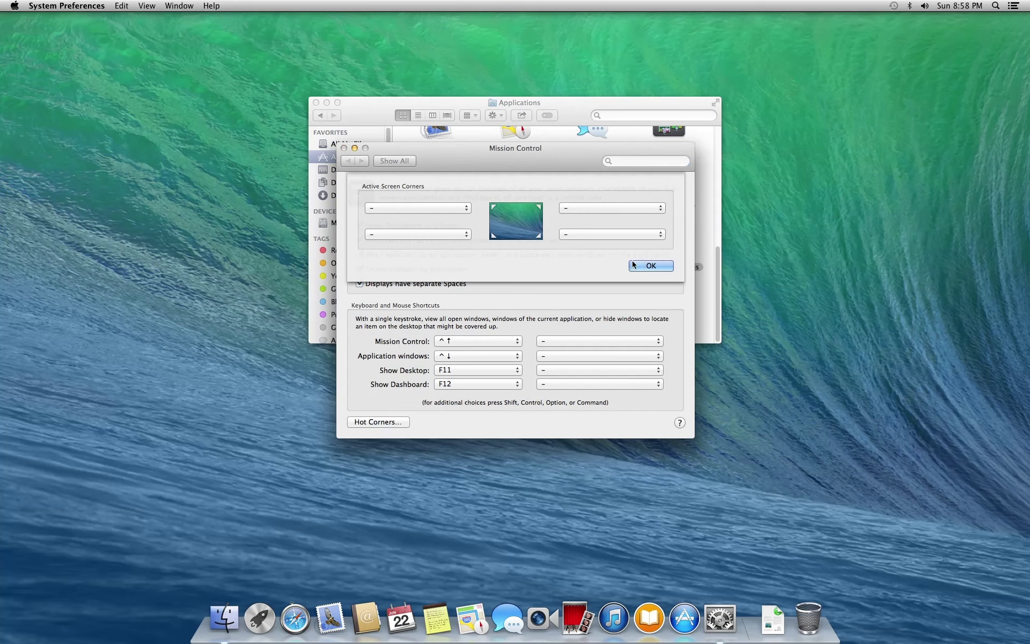
left_click(645, 265)
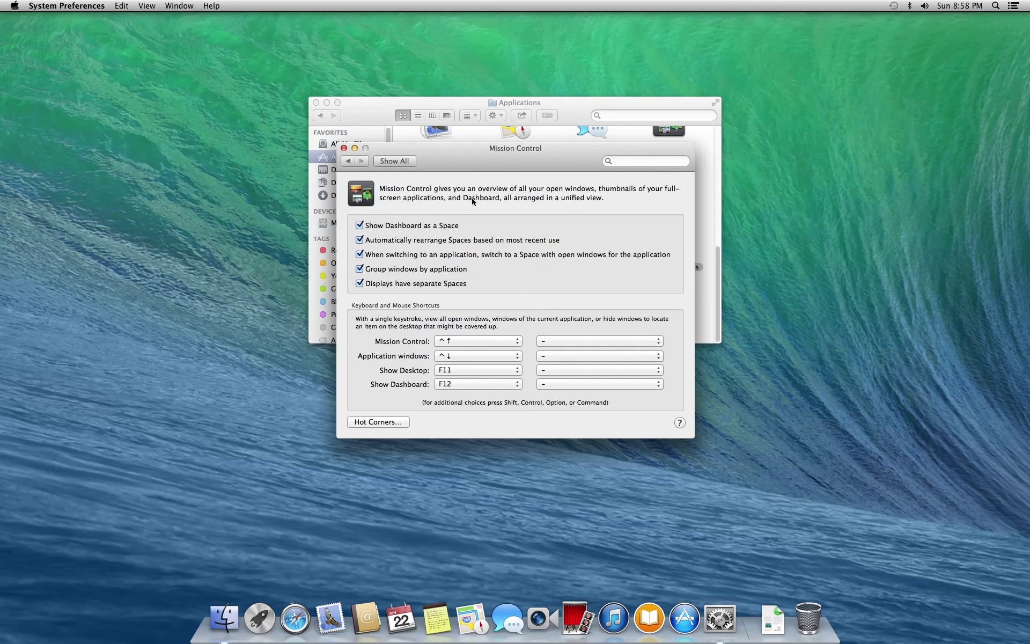
left_click(401, 163)
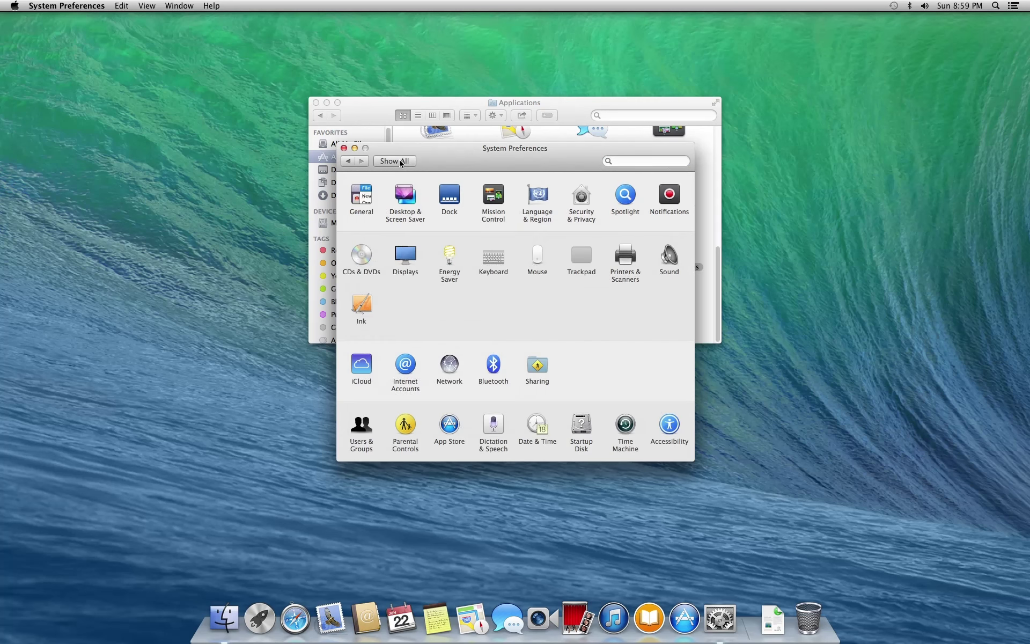
Minimize System Preferences, restore it from the Dock, and open its application menu
left_click(354, 148)
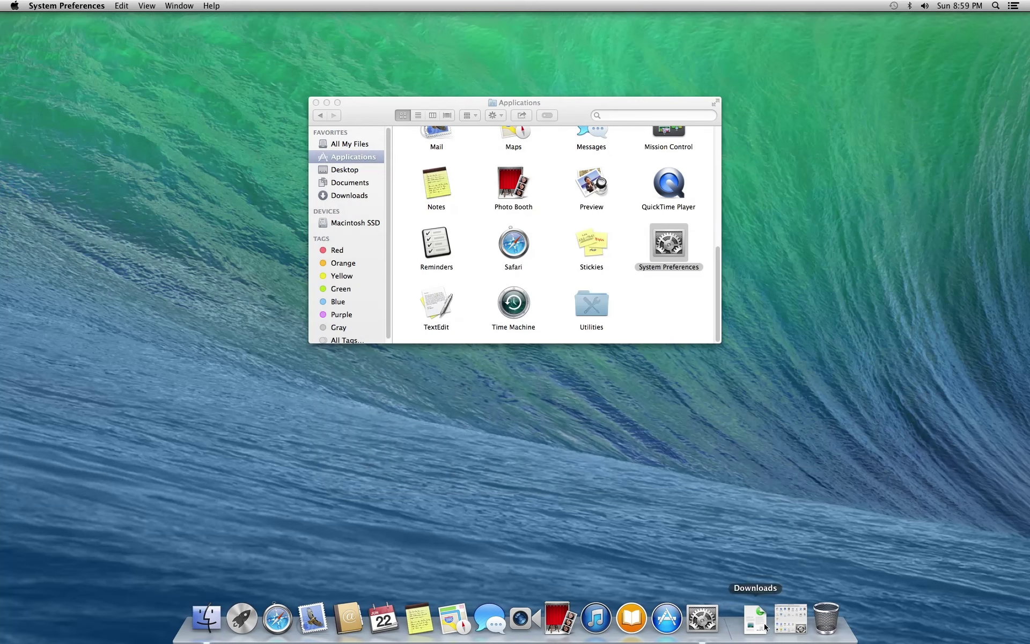
left_click(790, 628)
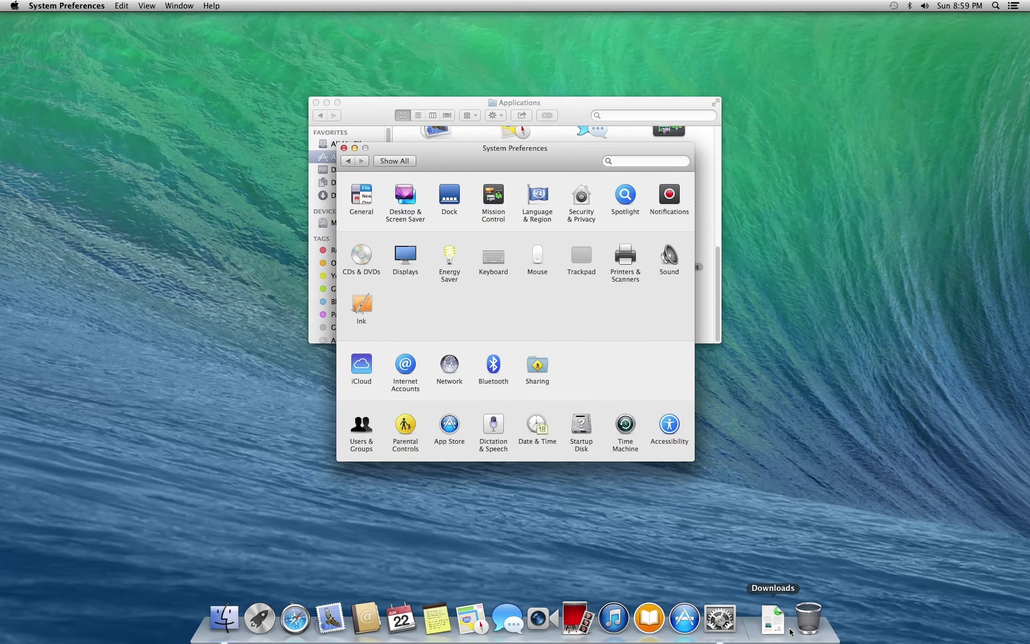
left_click(86, 3)
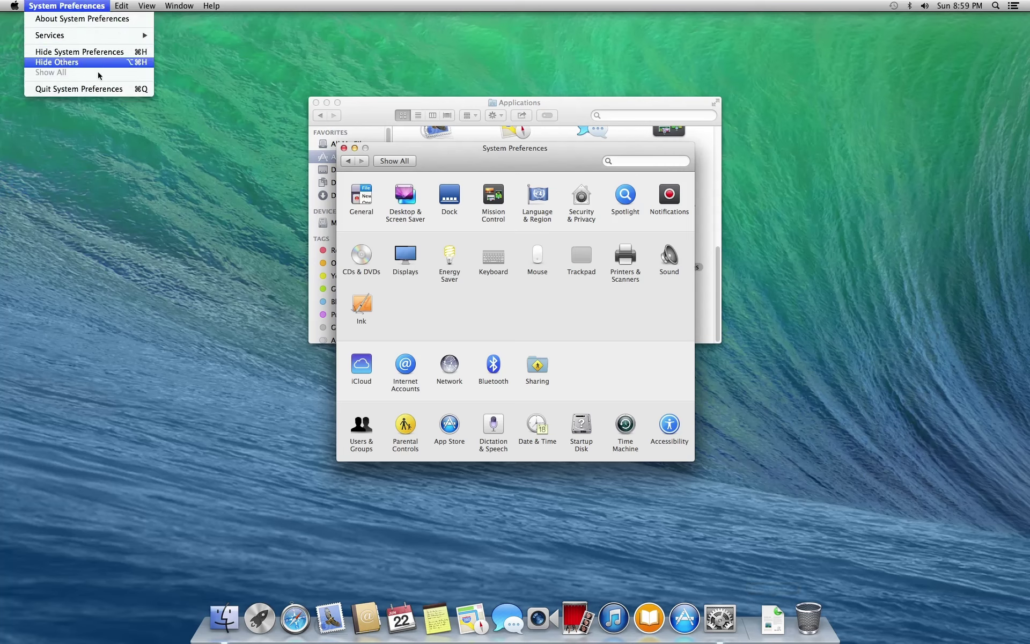
Quit System Preferences, close the Applications window, and briefly open Notification Center and Spotlight
left_click(103, 90)
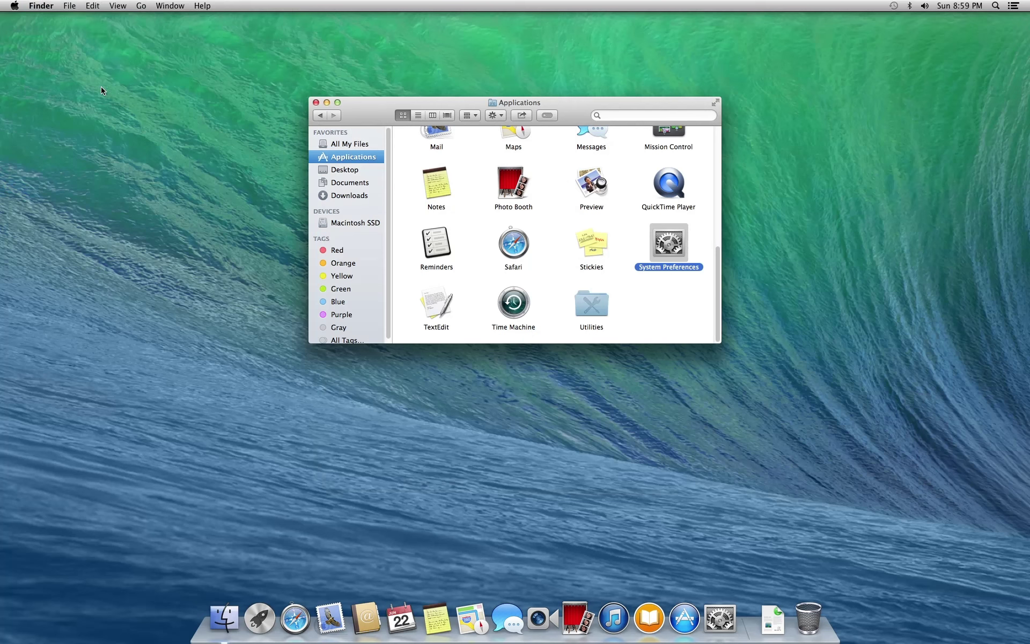
left_click(316, 102)
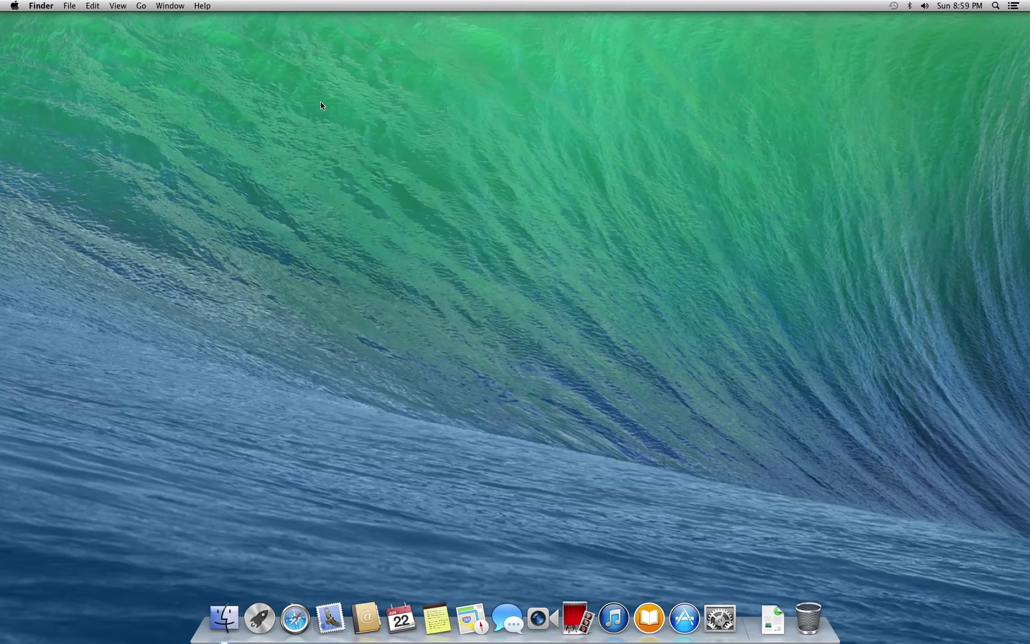
left_click(1015, 9)
left_click(1015, 7)
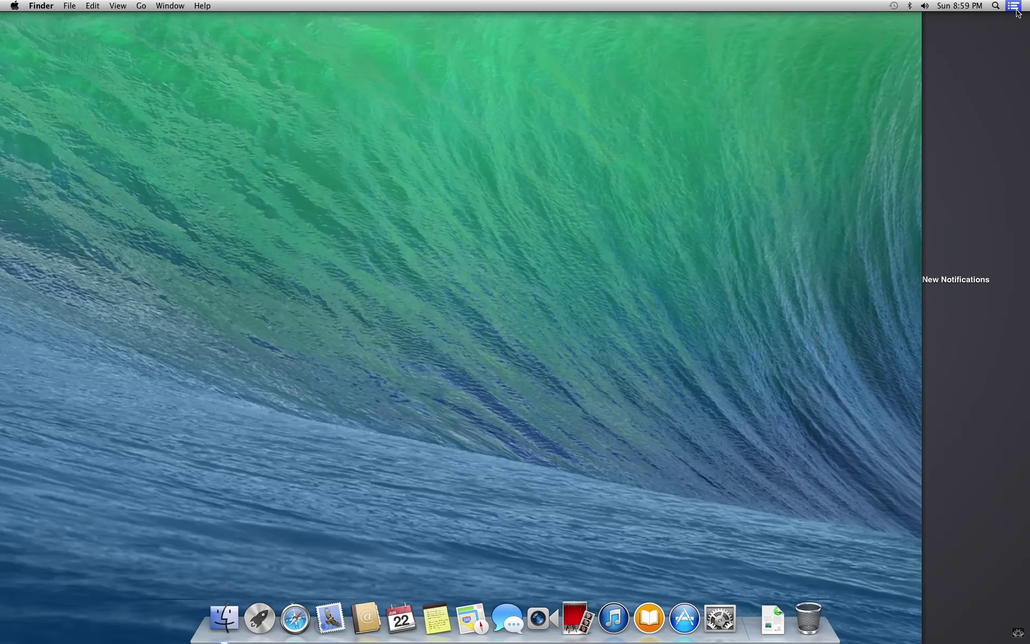
left_click(998, 7)
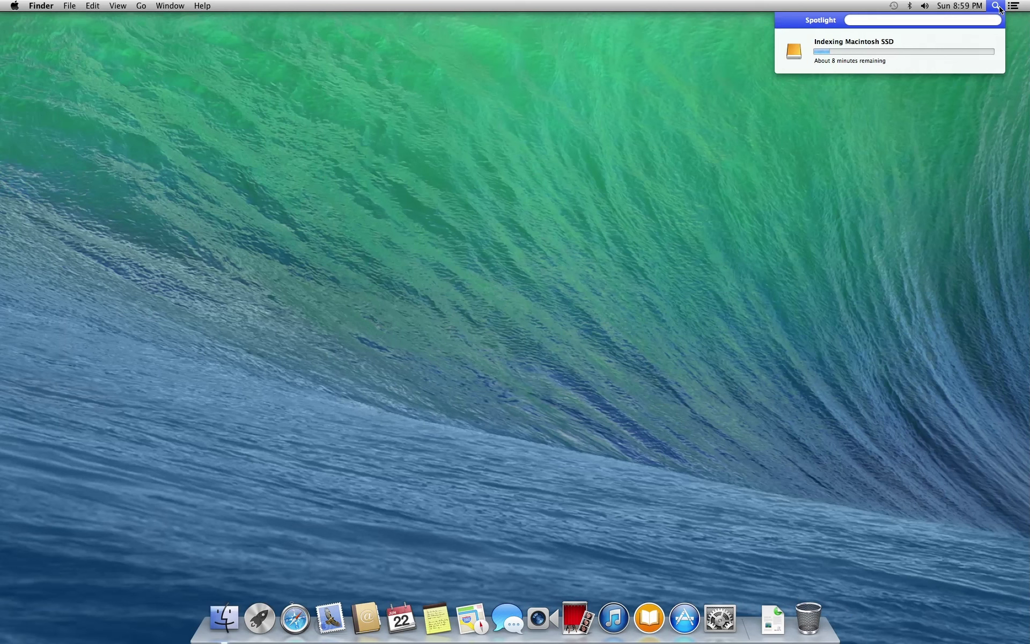
left_click(998, 8)
Open and dismiss the clock's date and time options and the Downloads stack
left_click(969, 7)
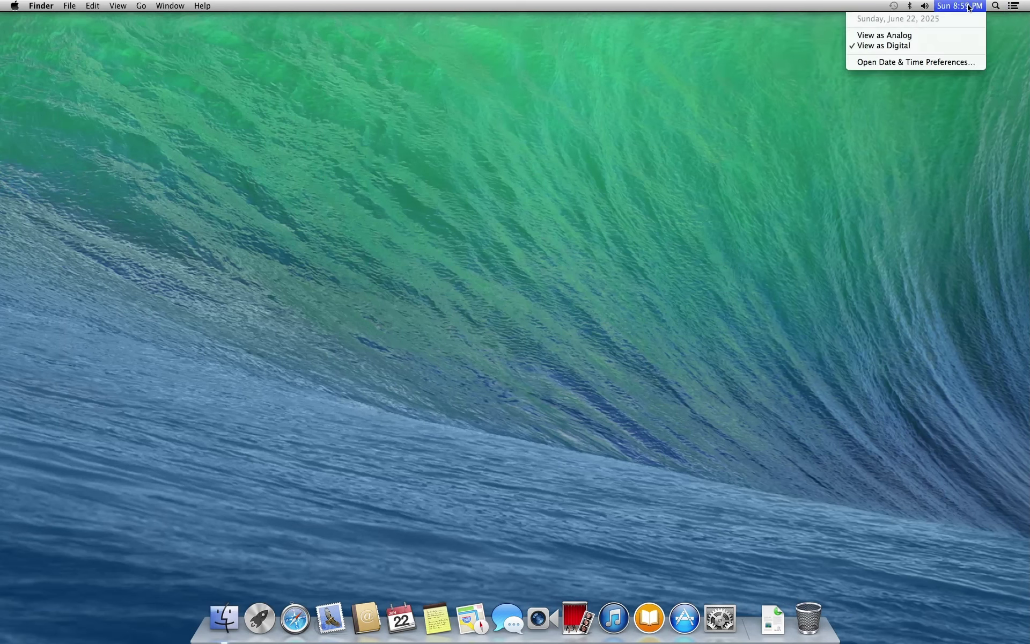
left_click(969, 6)
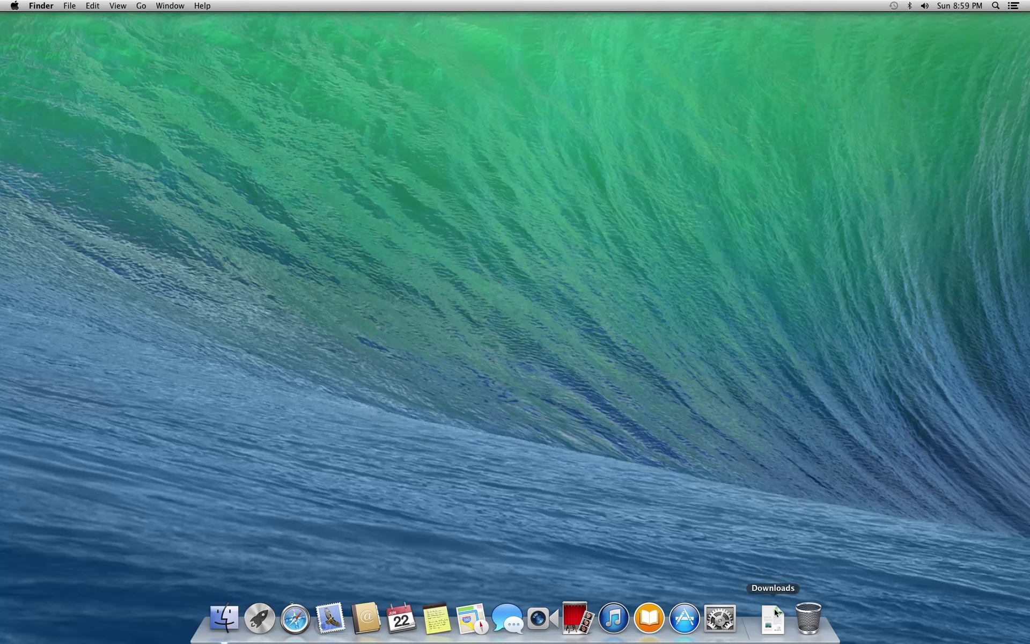
left_click(774, 610)
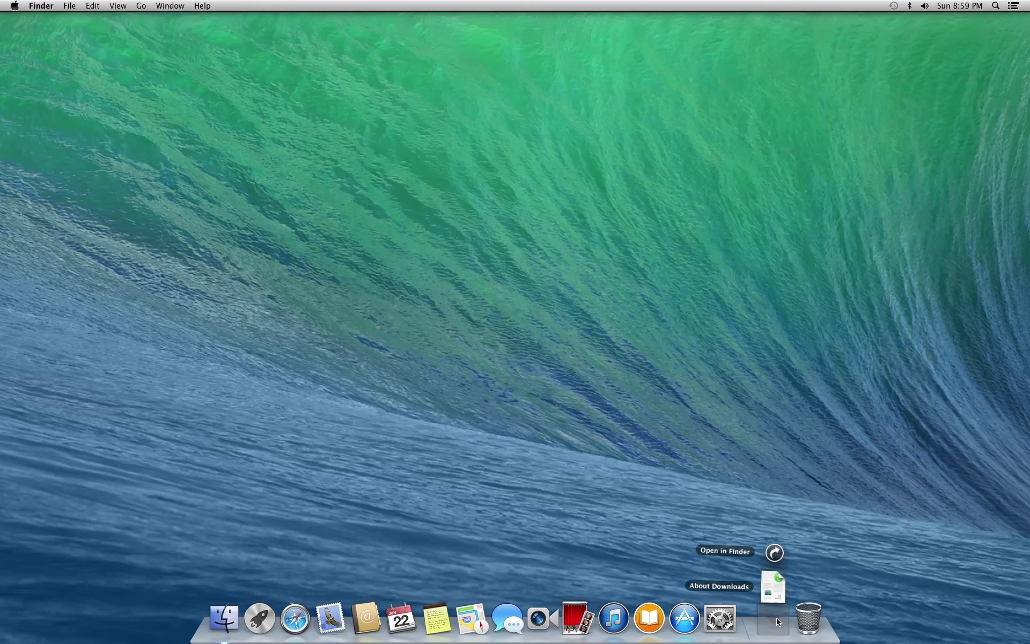
left_click(777, 618)
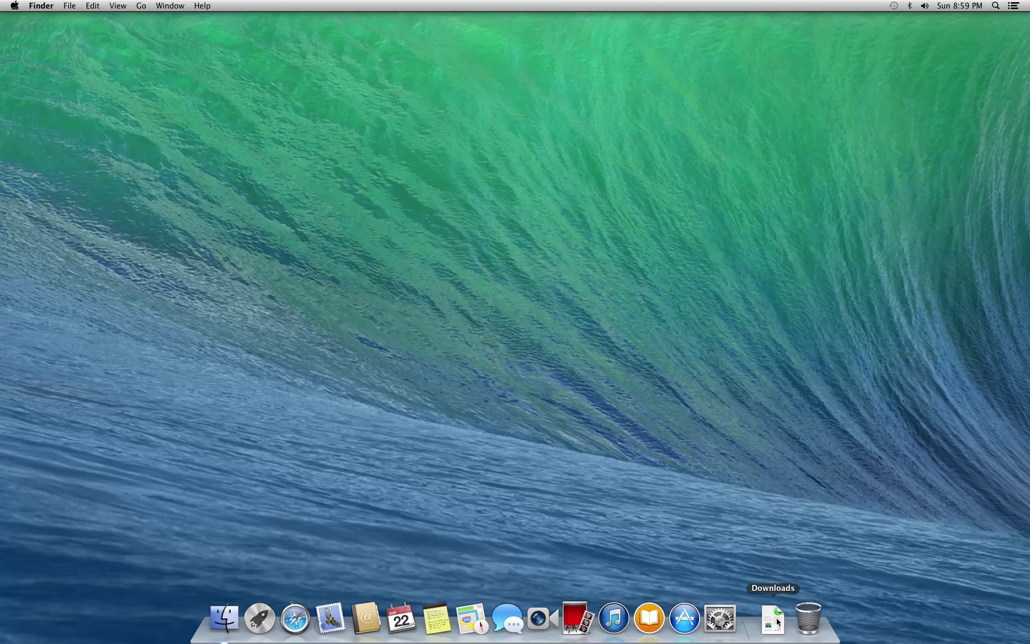
Tour Launchpad, Mission Control and Dashboard, then release input from the VM with Ctrl+Alt
left_click(260, 618)
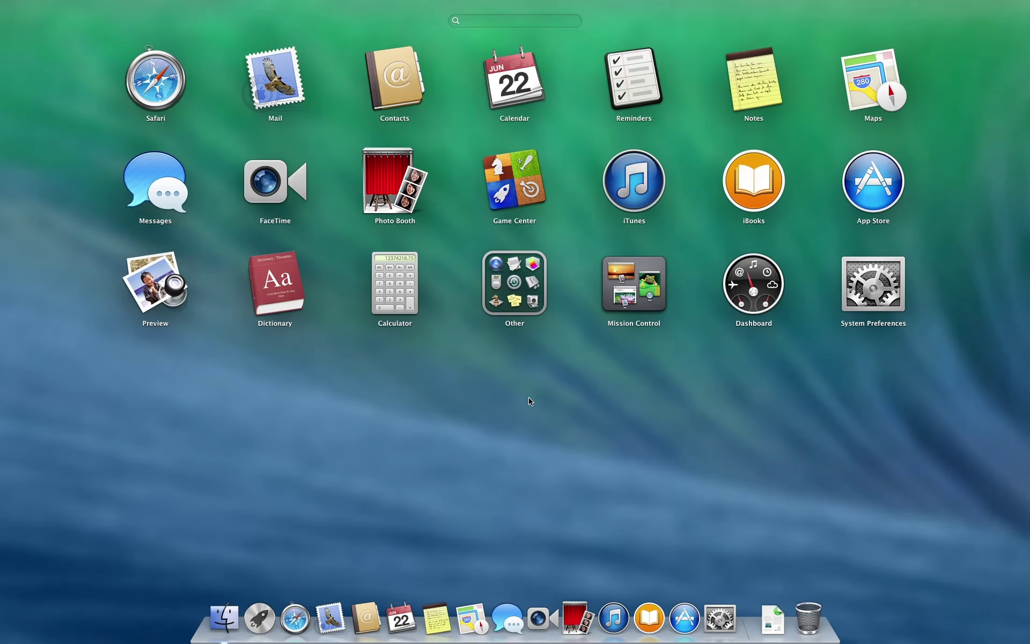
left_click(634, 305)
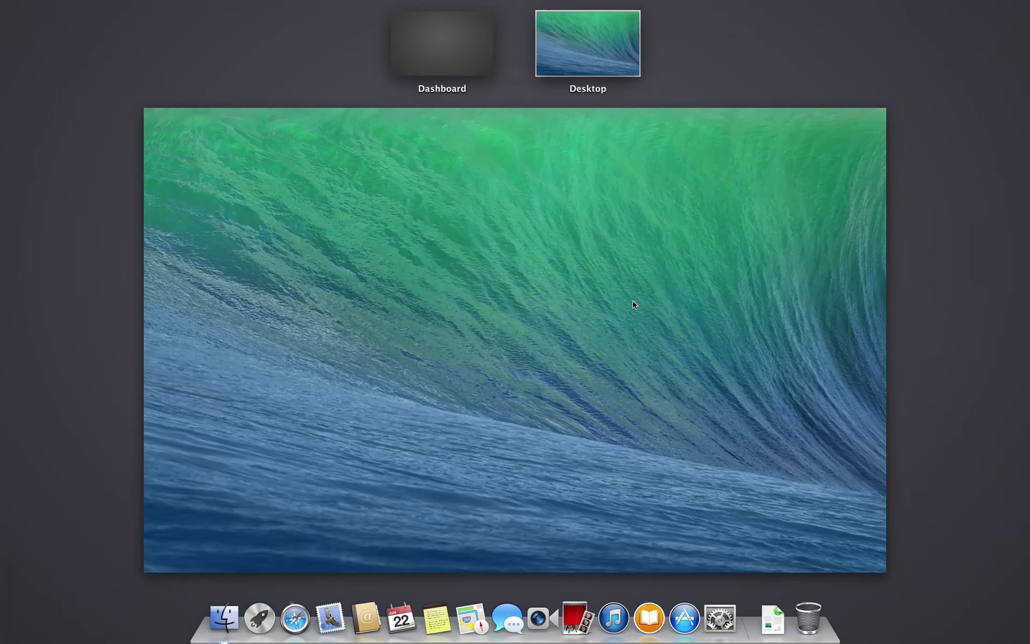
left_click(418, 33)
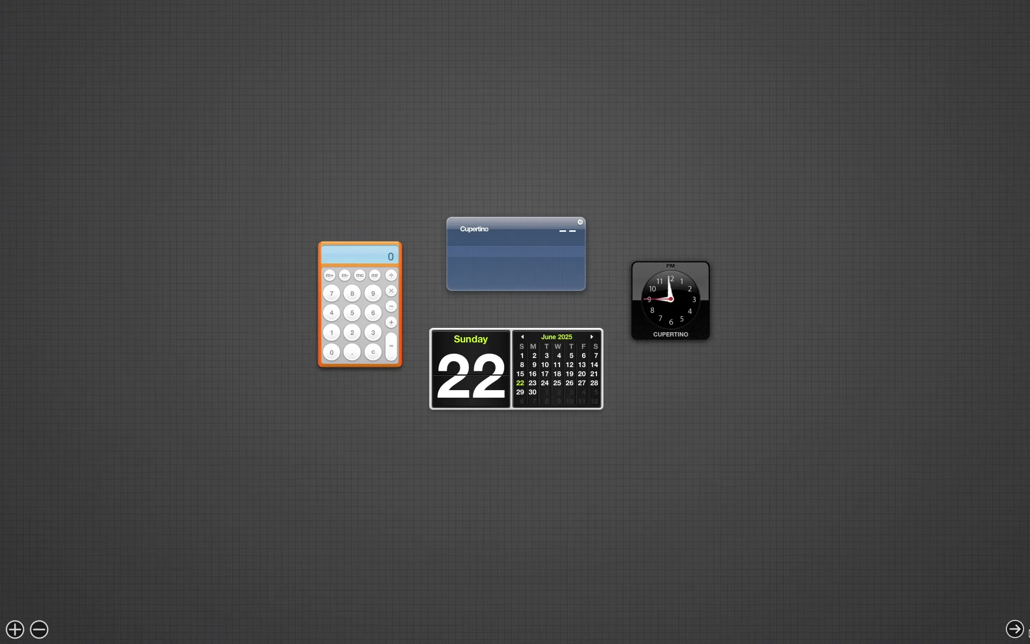
left_click(1018, 630)
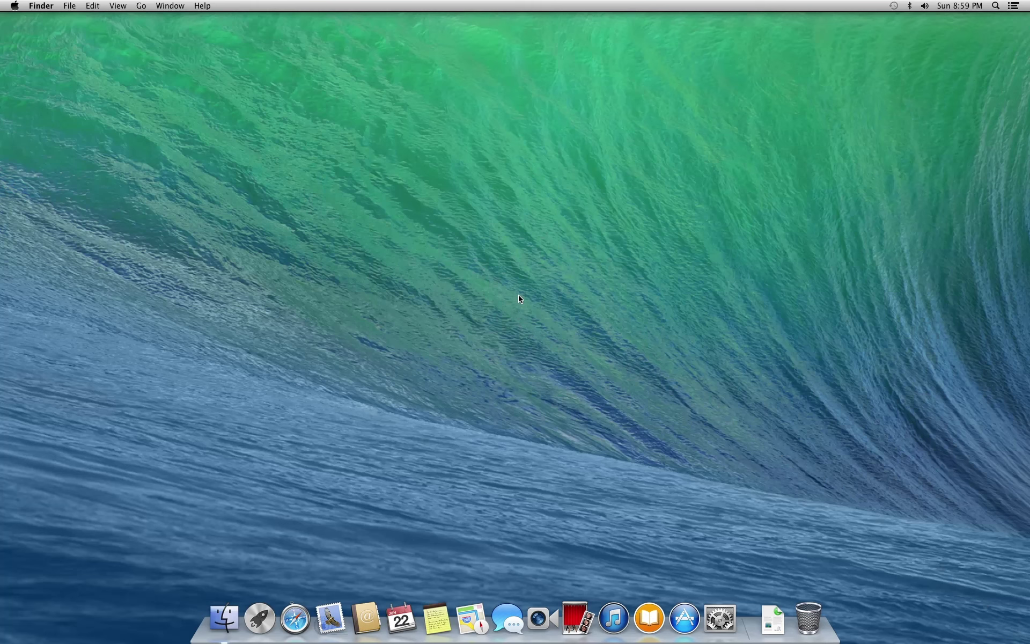
key("ctrl+alt")
Take a snapshot named 'Snapshot' of the running VM and exit full-screen mode
mouse_move(494, 6)
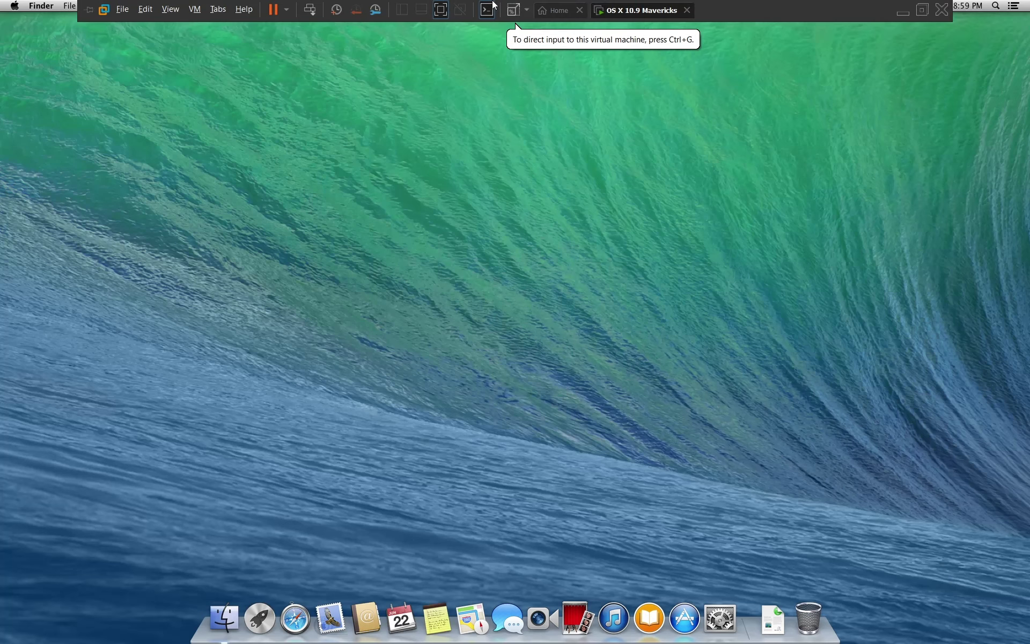
left_click(336, 14)
key("End")
key("BackSpace")
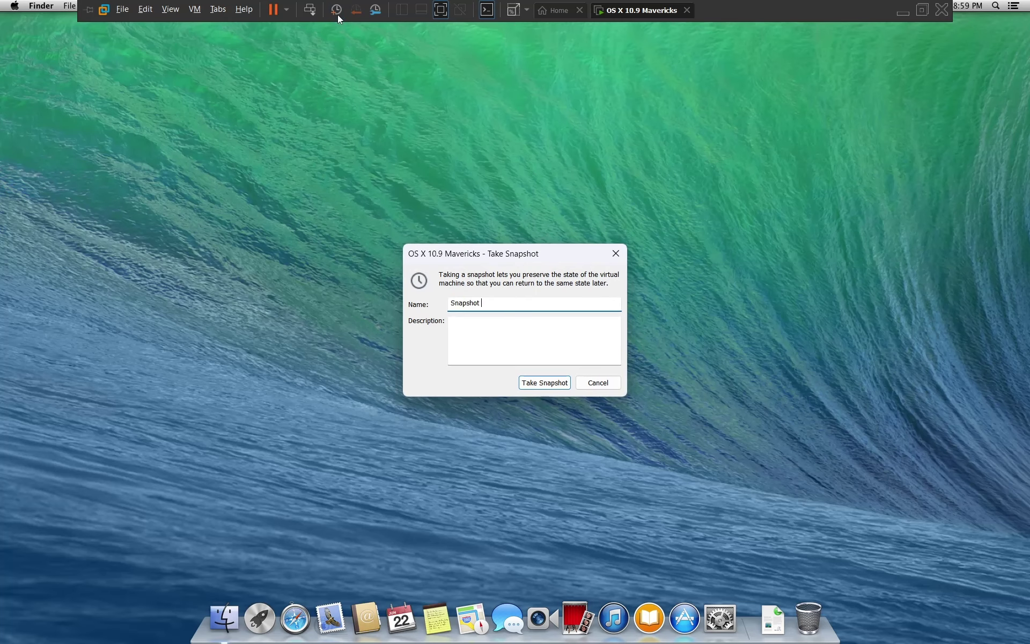
key("Return")
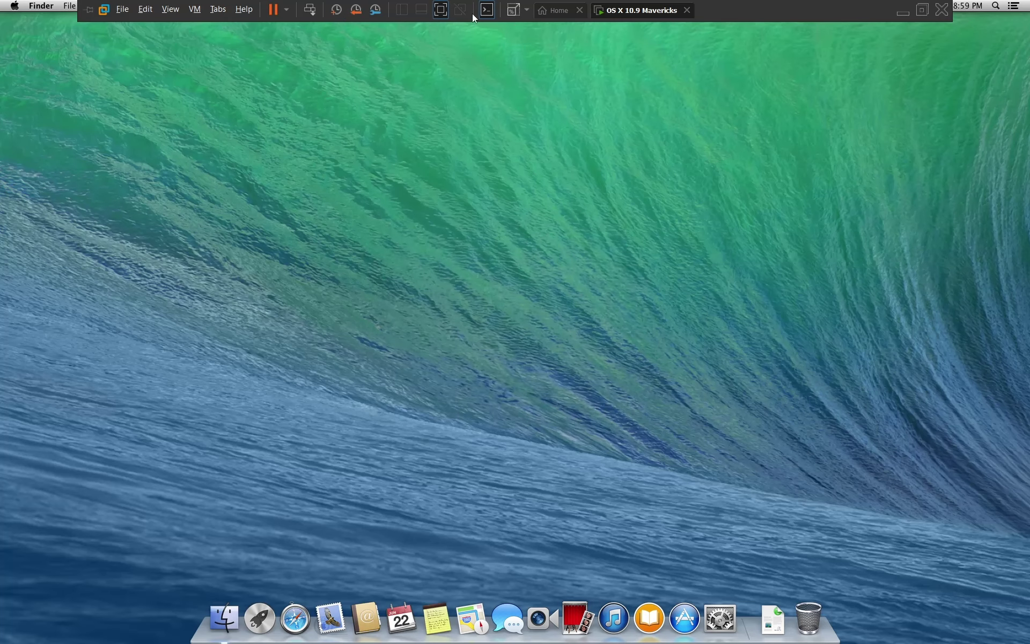
left_click(919, 15)
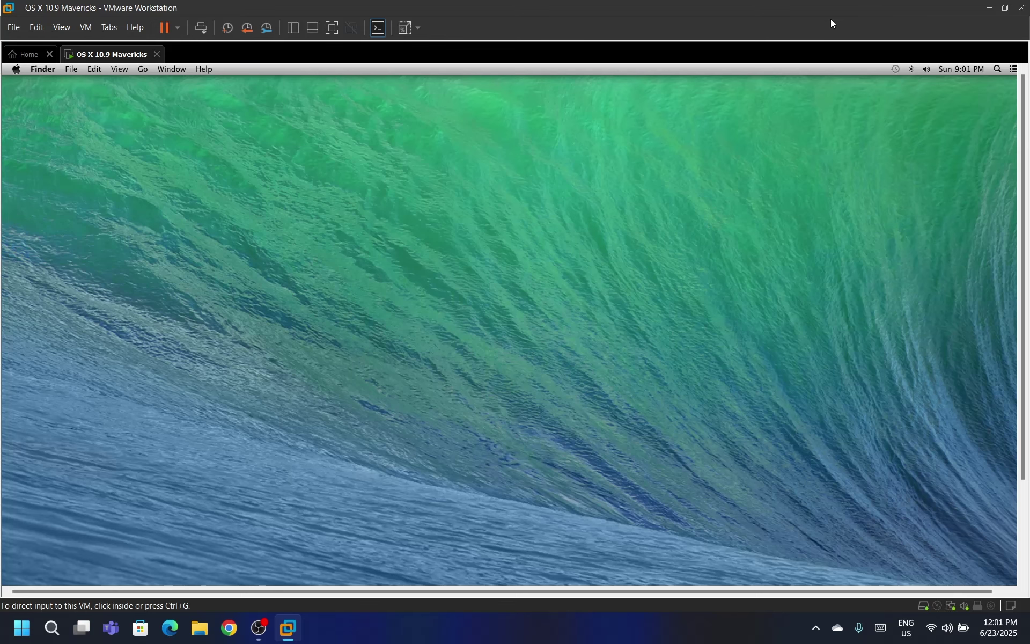
Shut down the Mavericks guest via Apple menu > Shut Down in full screen, then return to a normal window
left_click(333, 28)
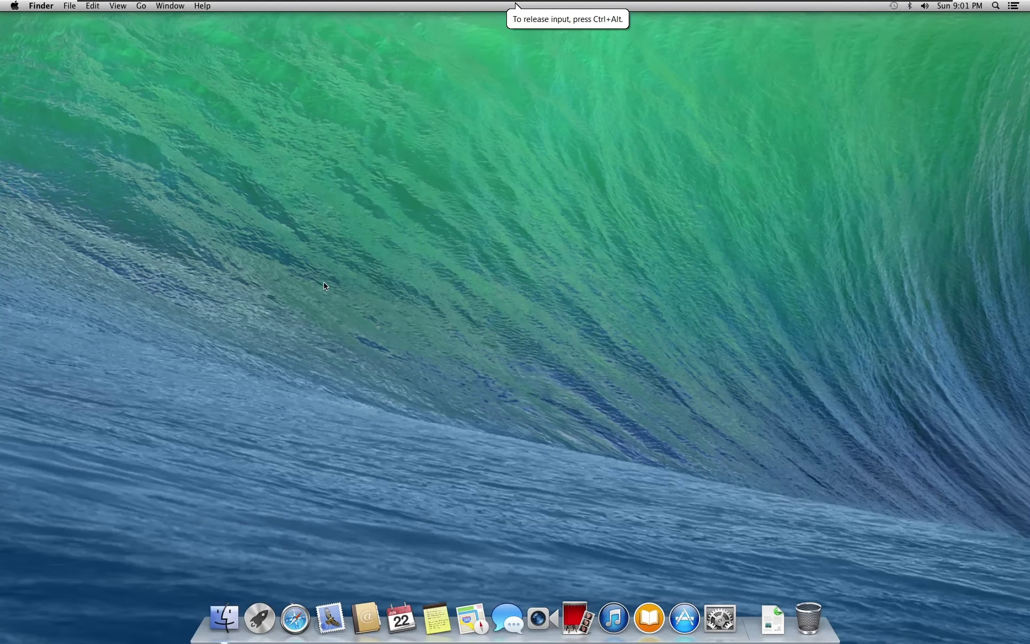
left_click(15, 6)
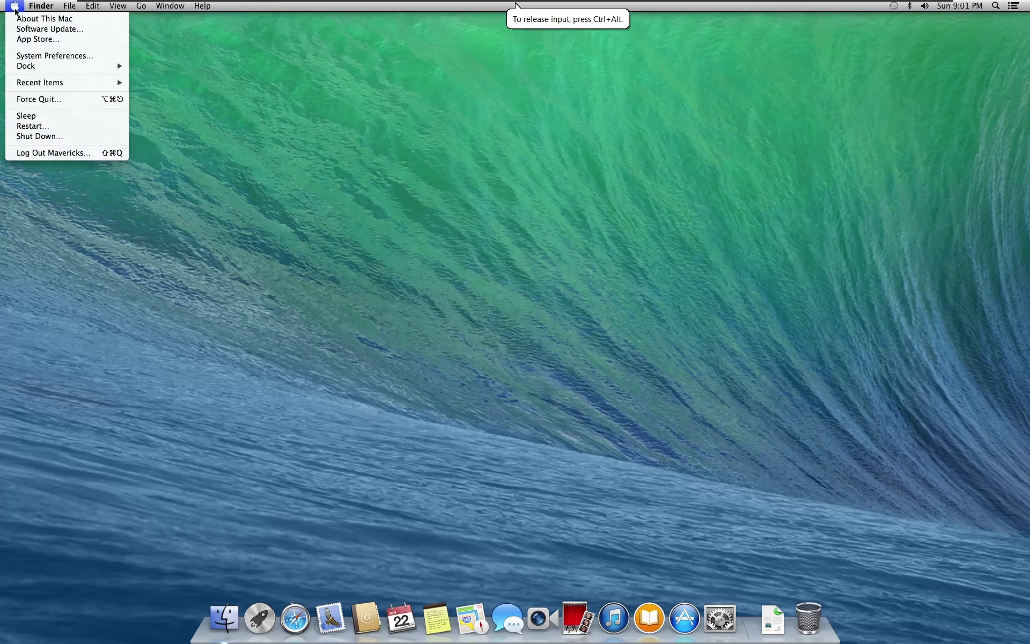
left_click(41, 136)
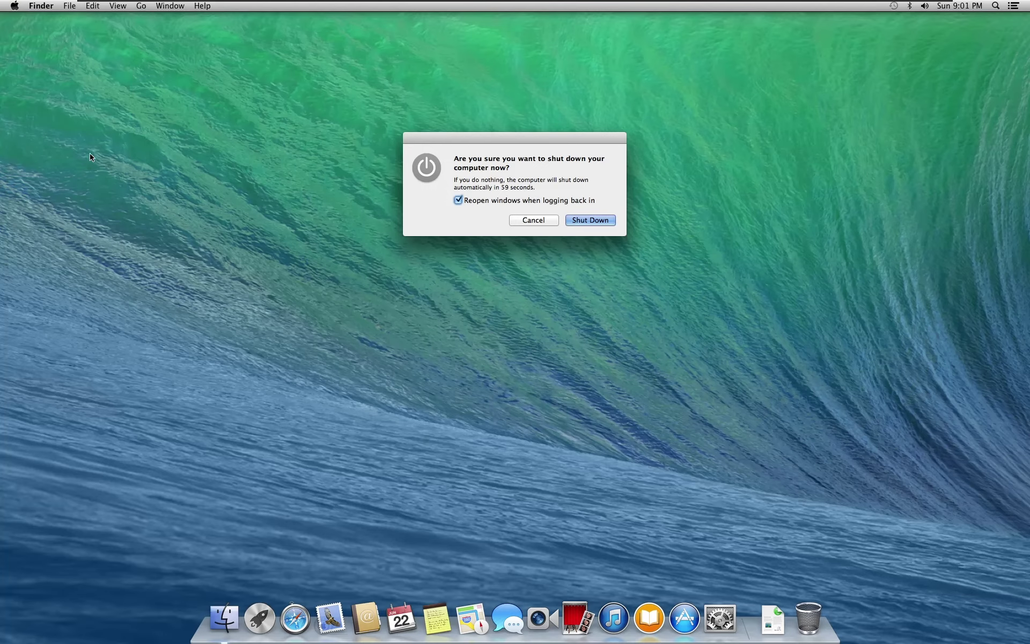
left_click(586, 224)
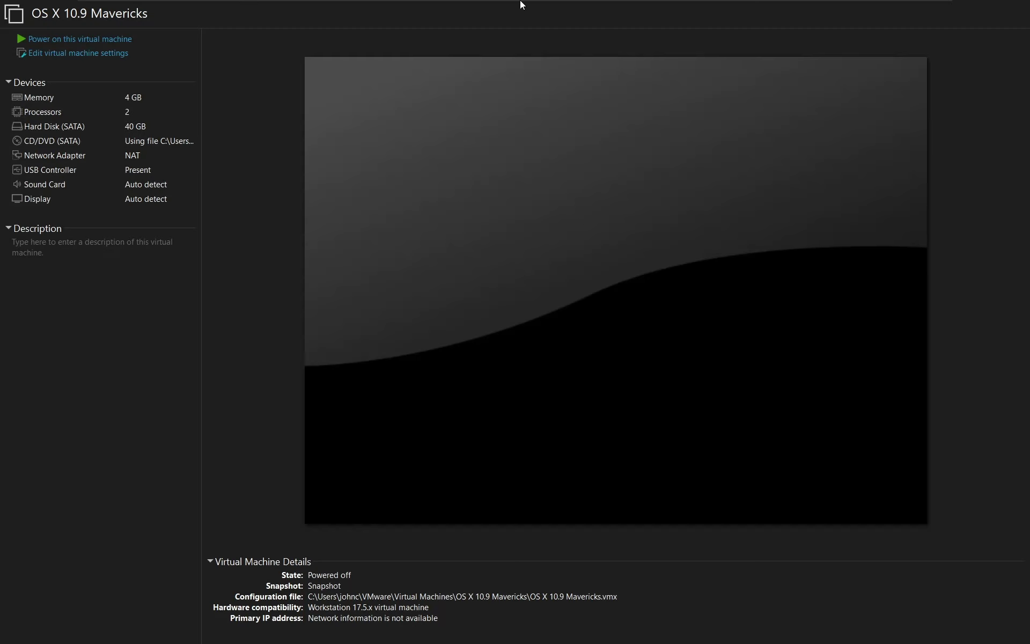
mouse_move(518, 2)
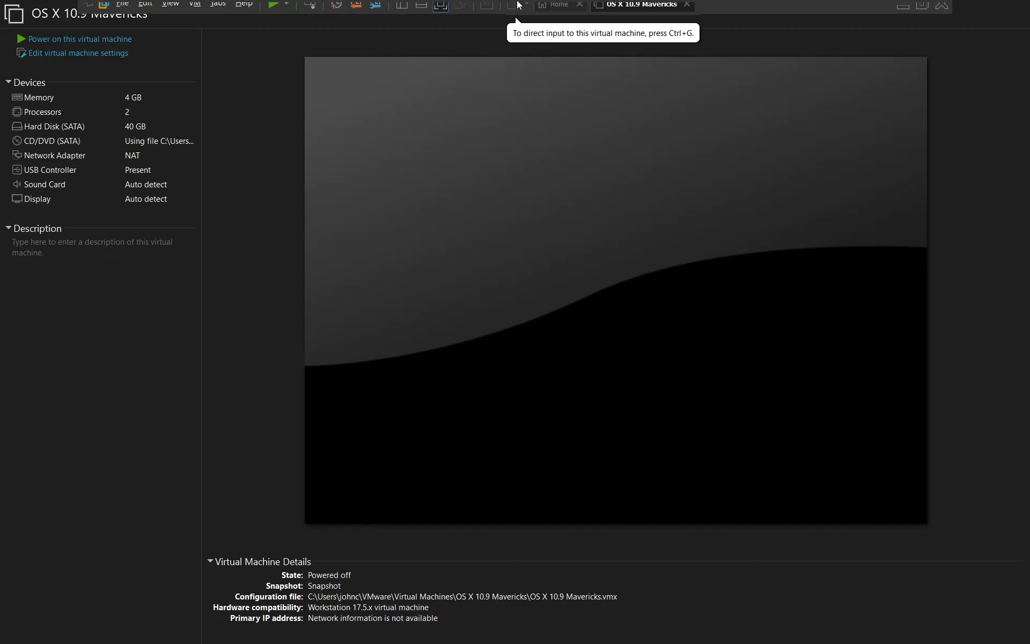
left_click(921, 11)
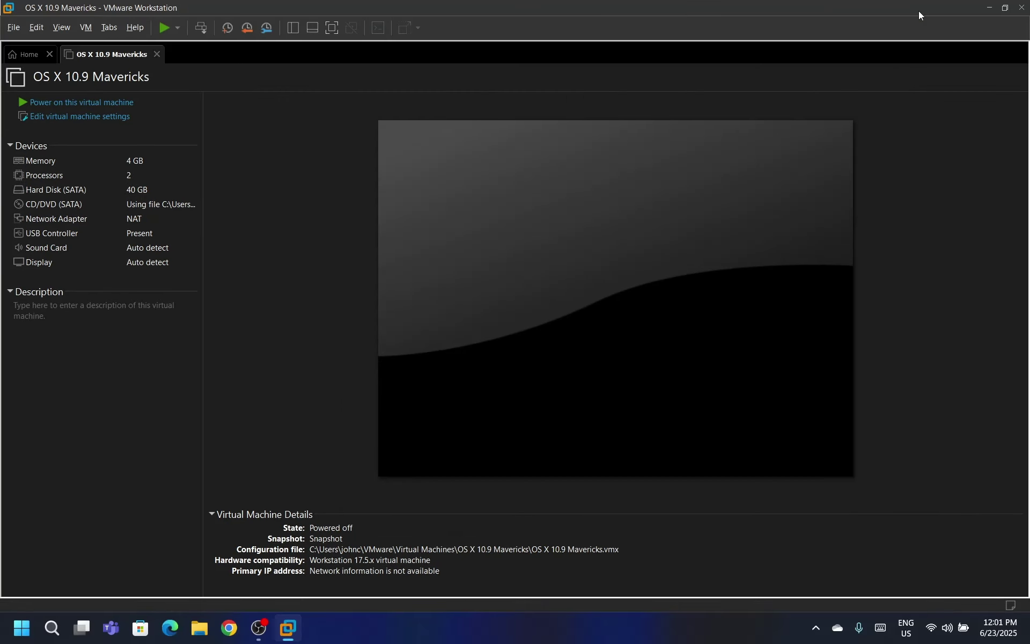